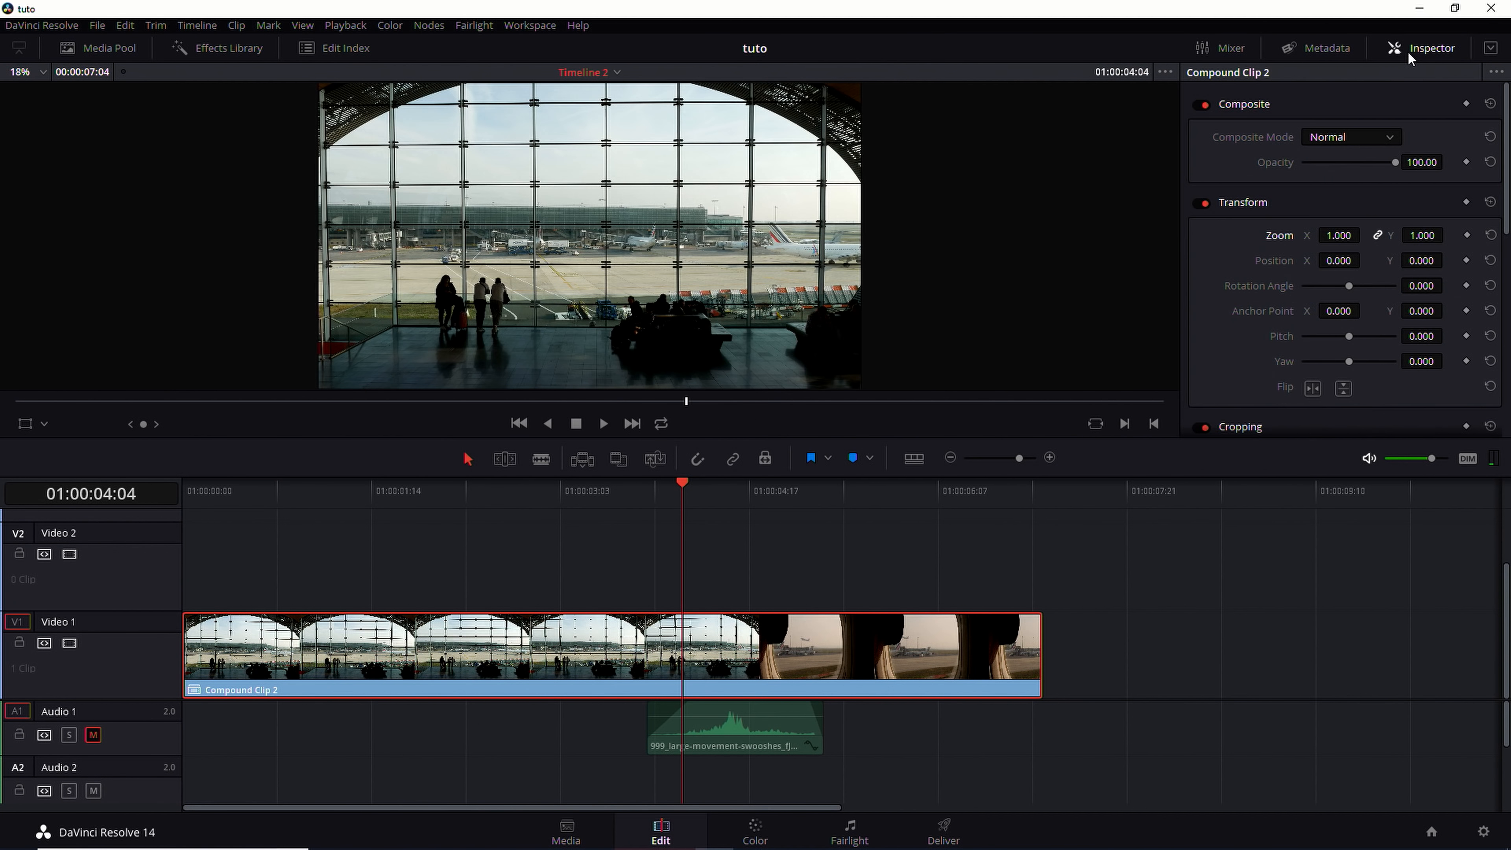
Add a zoom keyframe to Compound Clip 2 at 01:00:04:04 and display its Zoom X curve on the timeline
click(1467, 235)
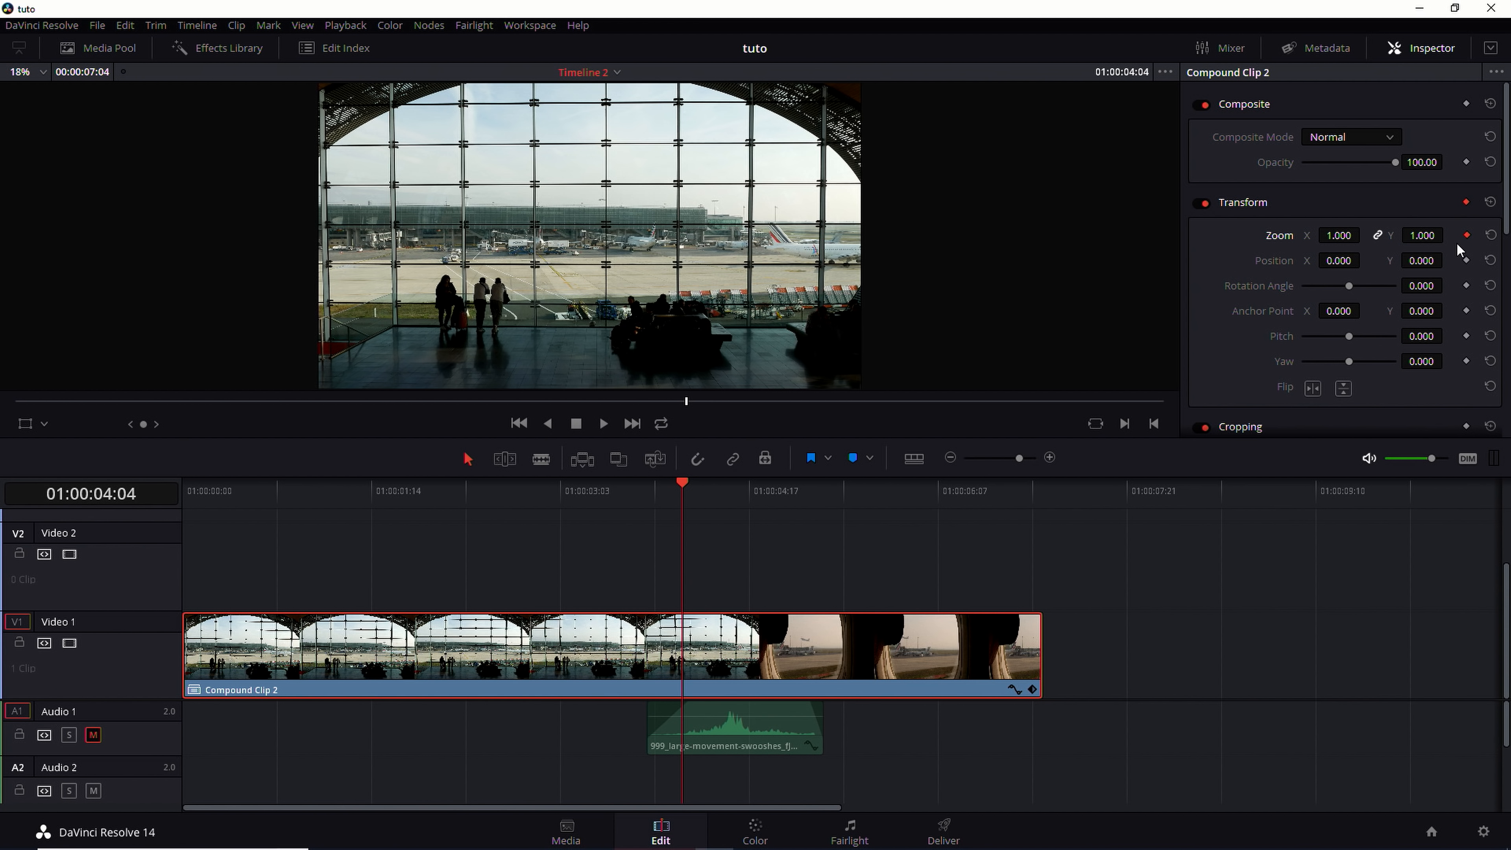
click(1033, 690)
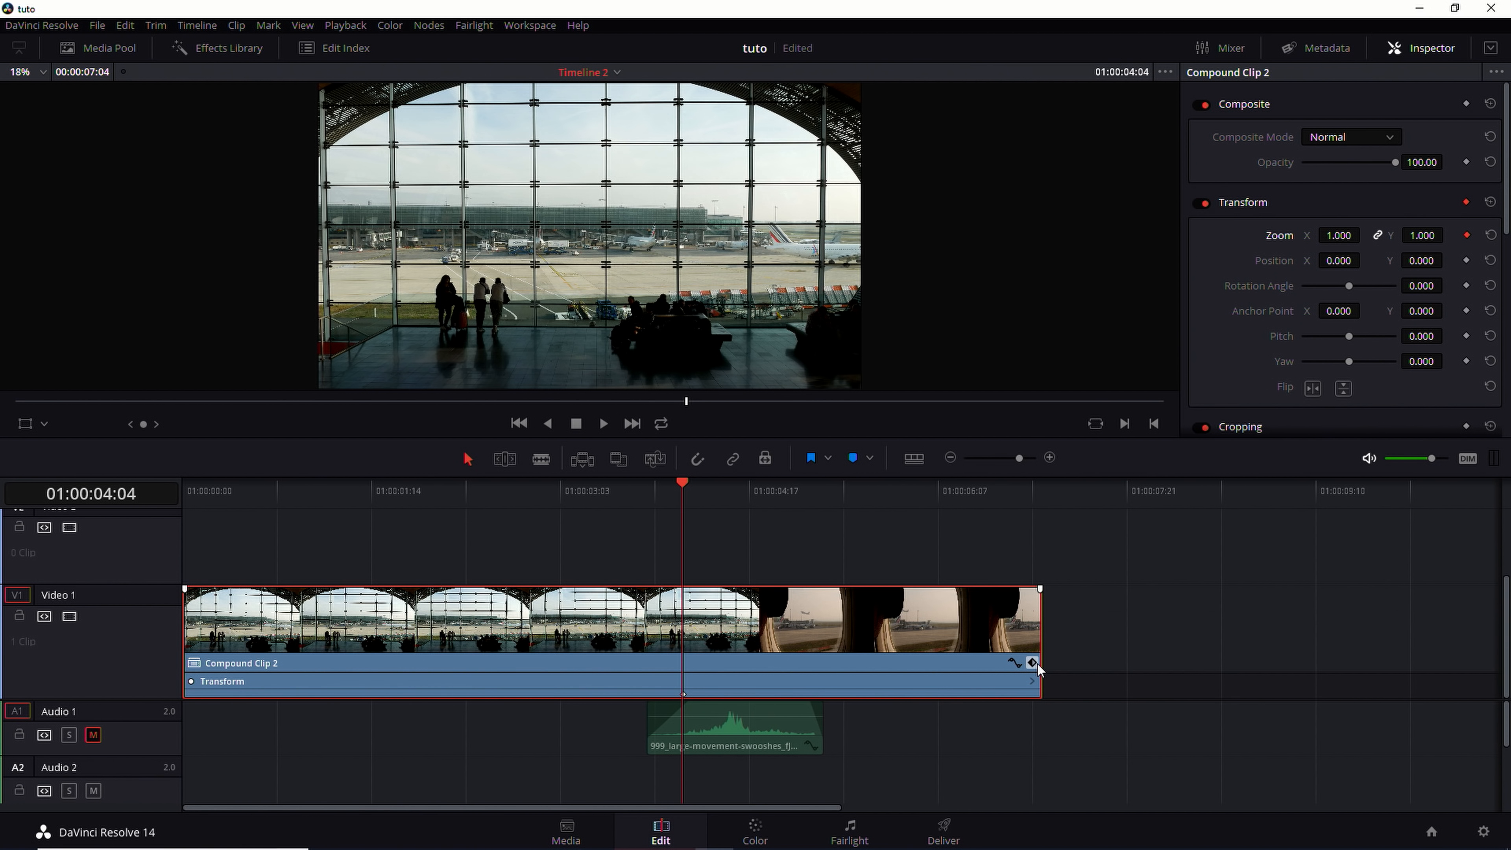
click(1014, 663)
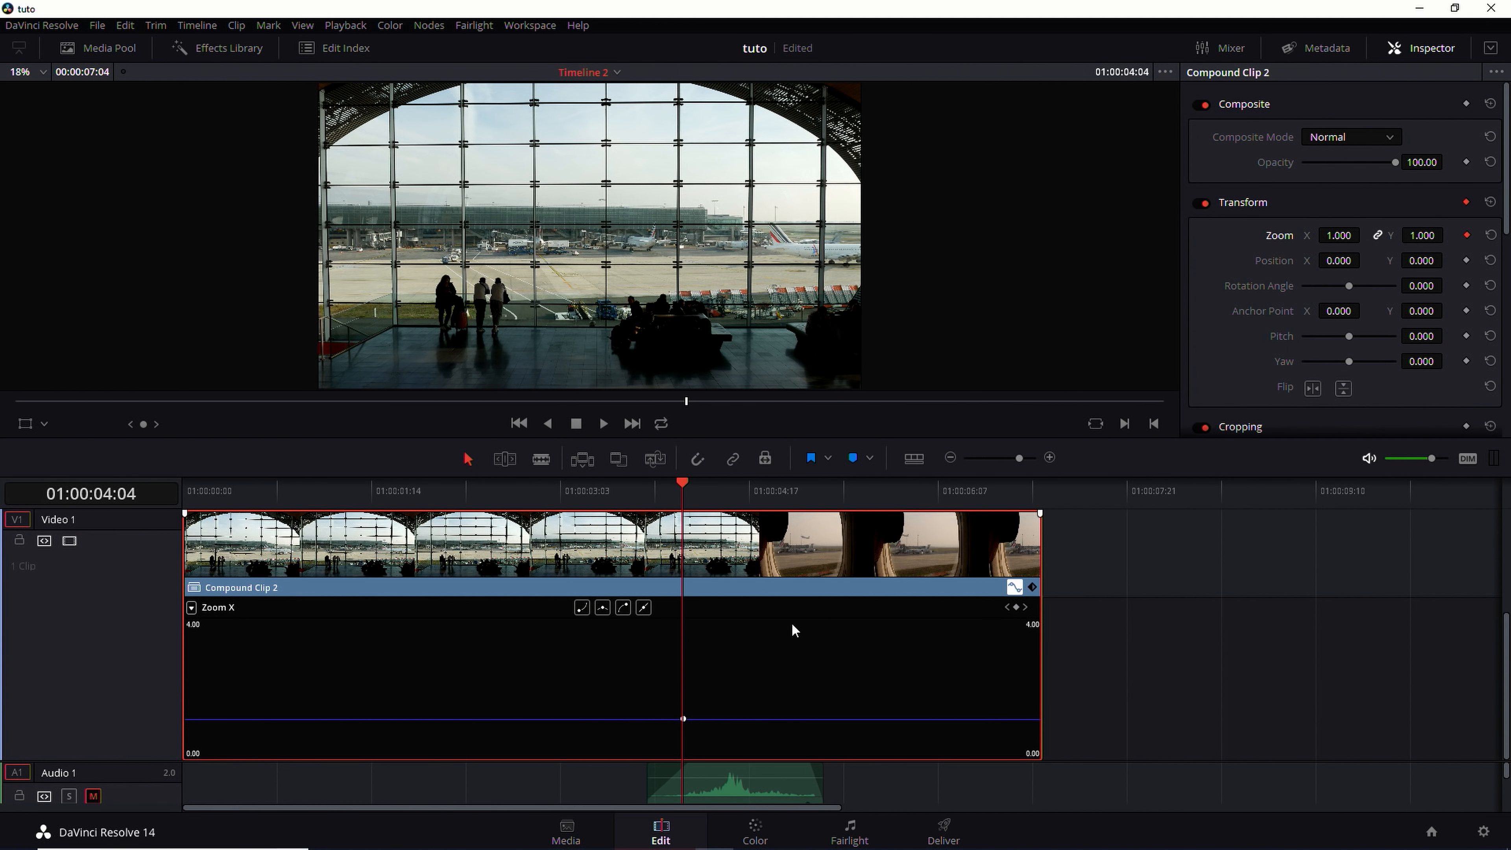
Add two more zoom keyframes to the compound clip, at 01:00:04:14 and 01:00:04:21
drag(685, 486, 729, 488)
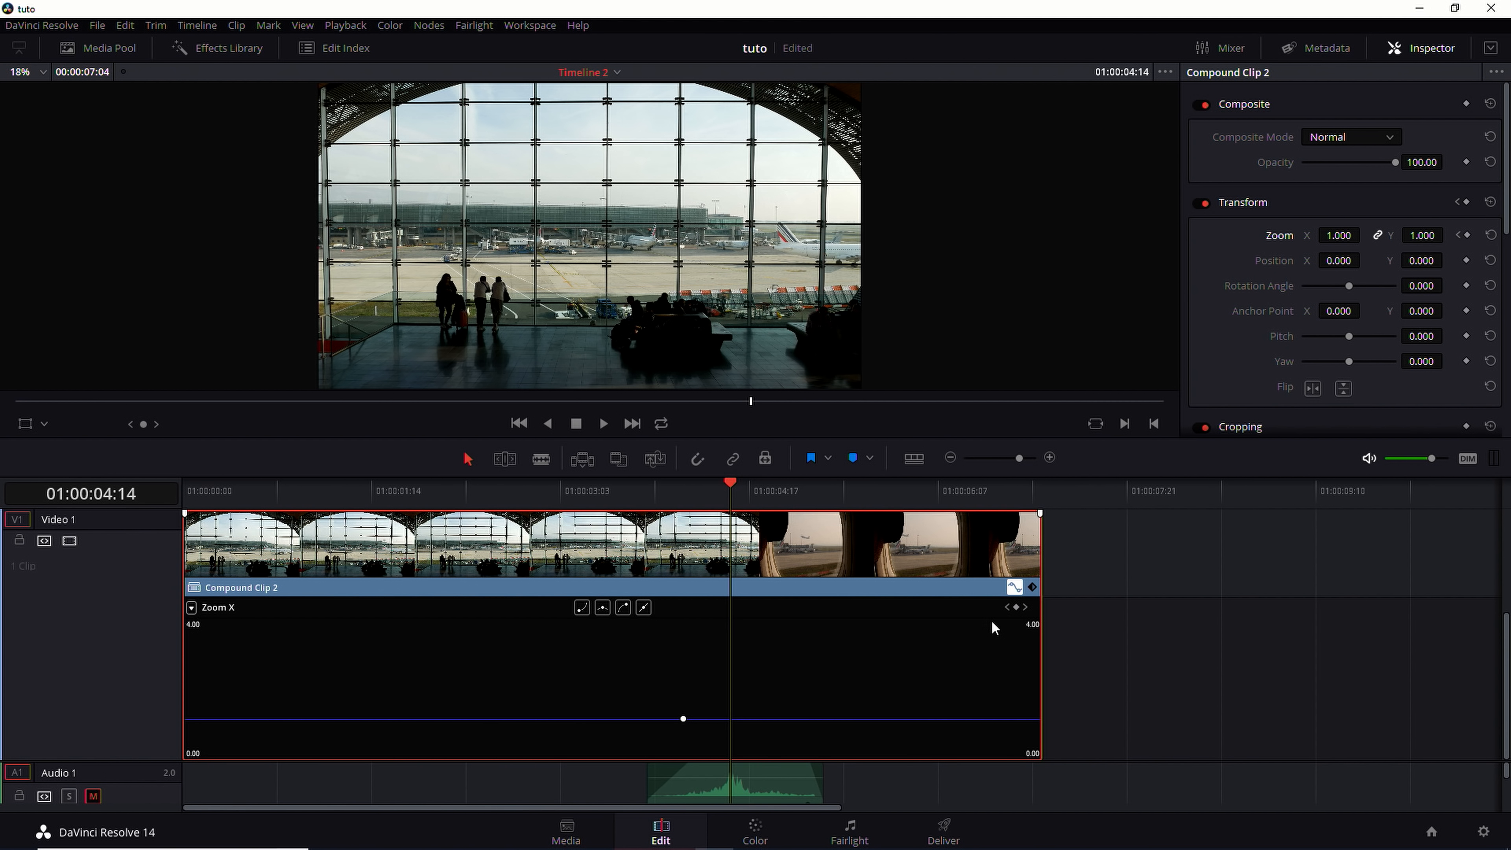
click(1467, 235)
drag(731, 484, 764, 487)
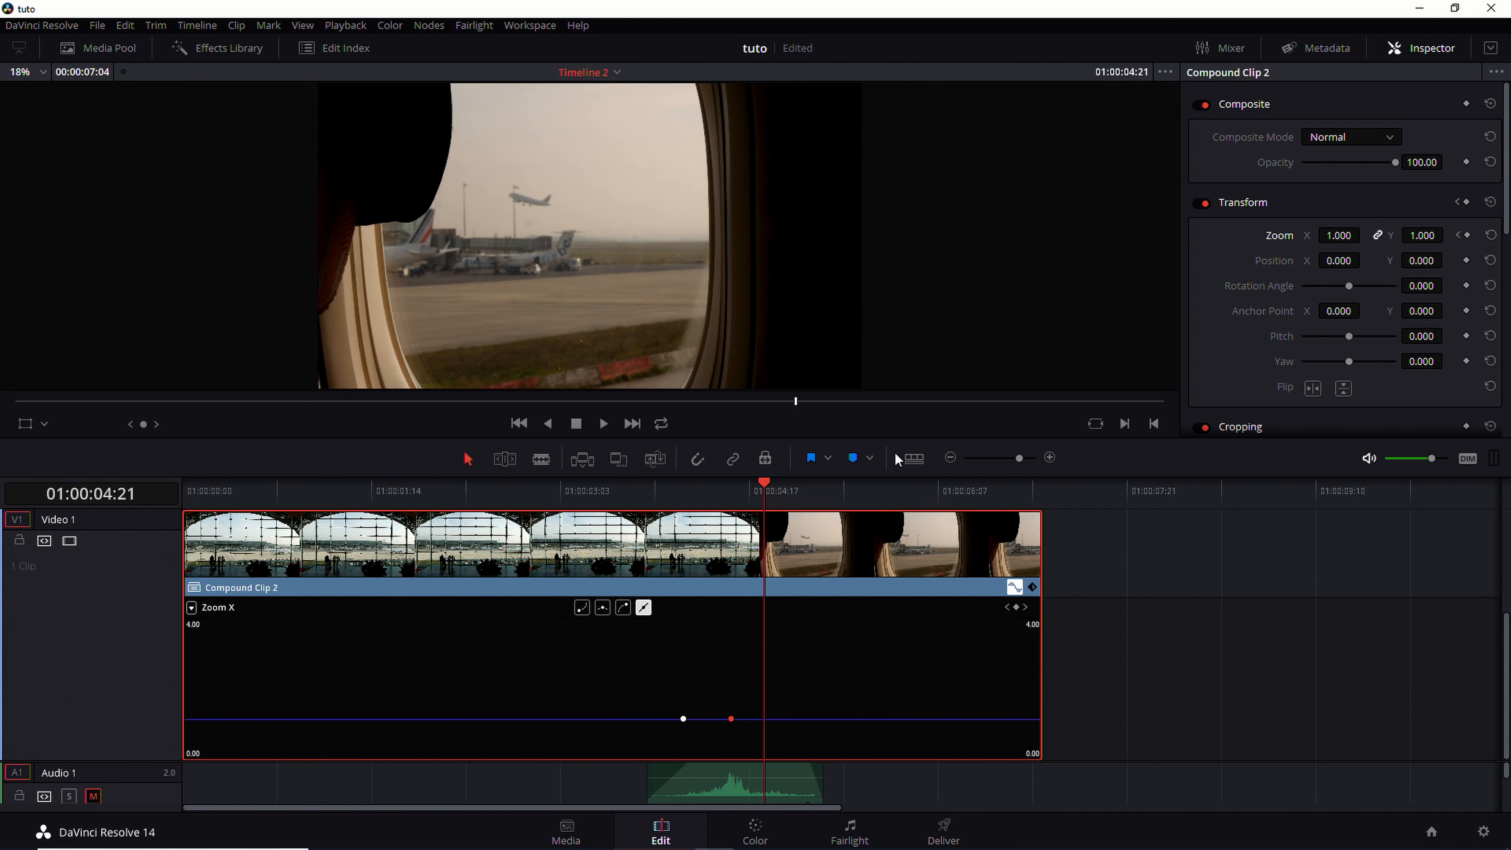
click(1468, 236)
Raise the middle zoom keyframe to 2.33 and move it to the second shot's first frame at 01:00:04:15
mouse_move(733, 720)
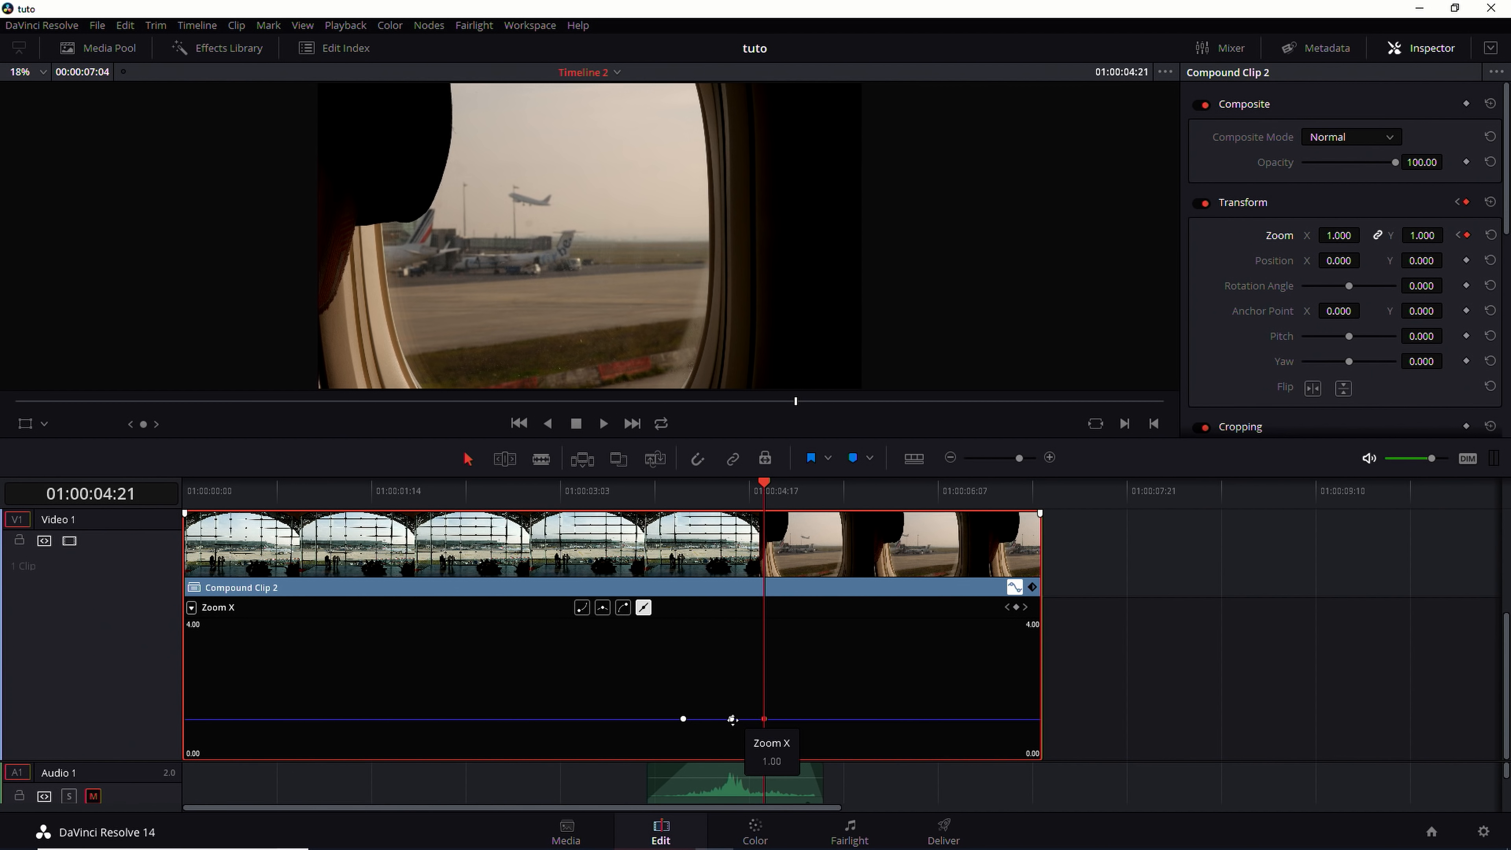
drag(733, 721, 724, 682)
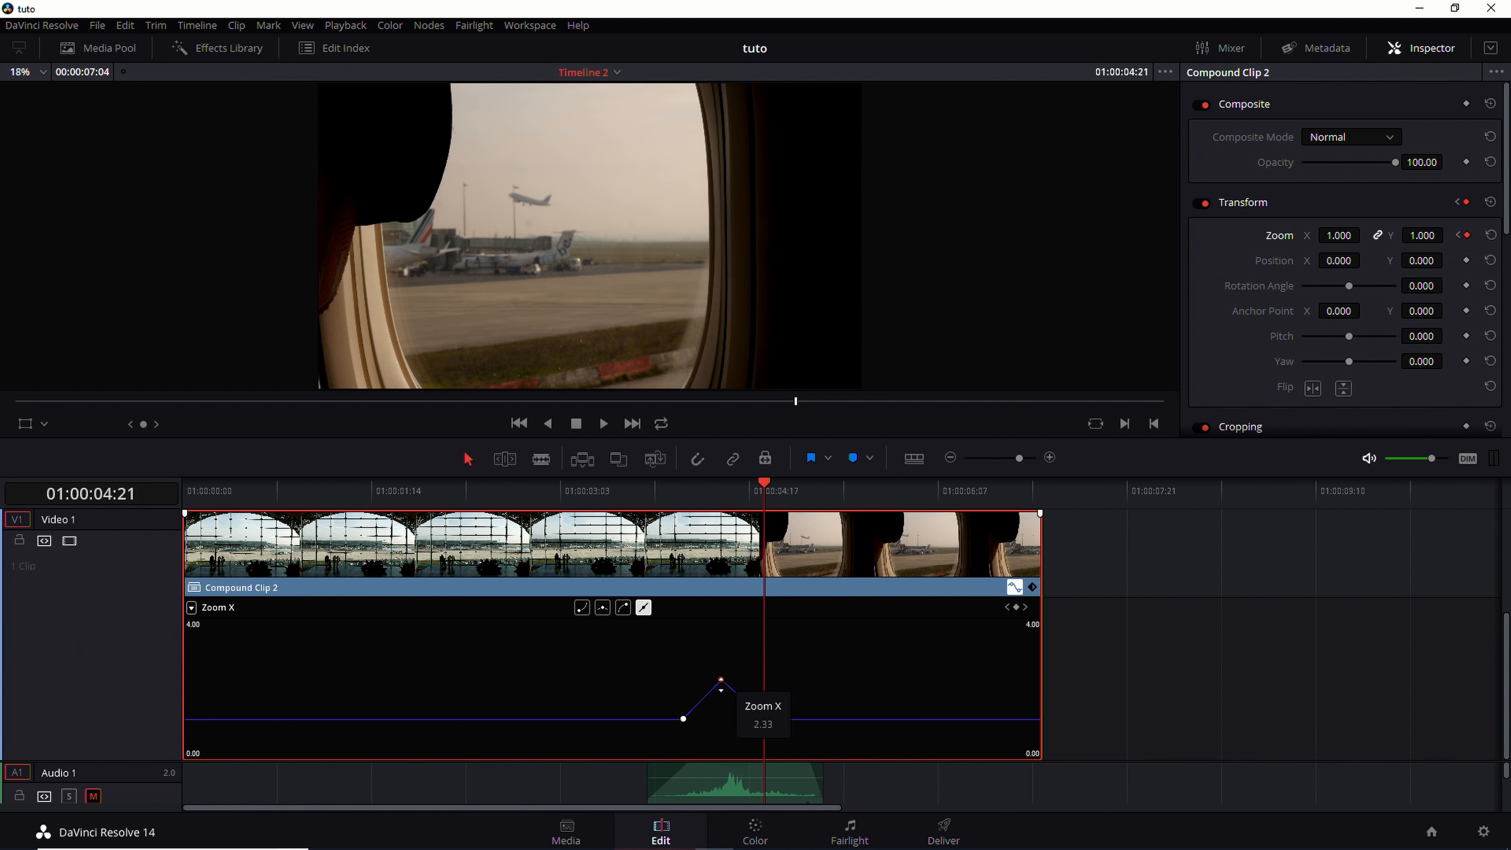
mouse_move(745, 490)
mouse_down()
mouse_move(685, 491)
mouse_move(732, 509)
mouse_up()
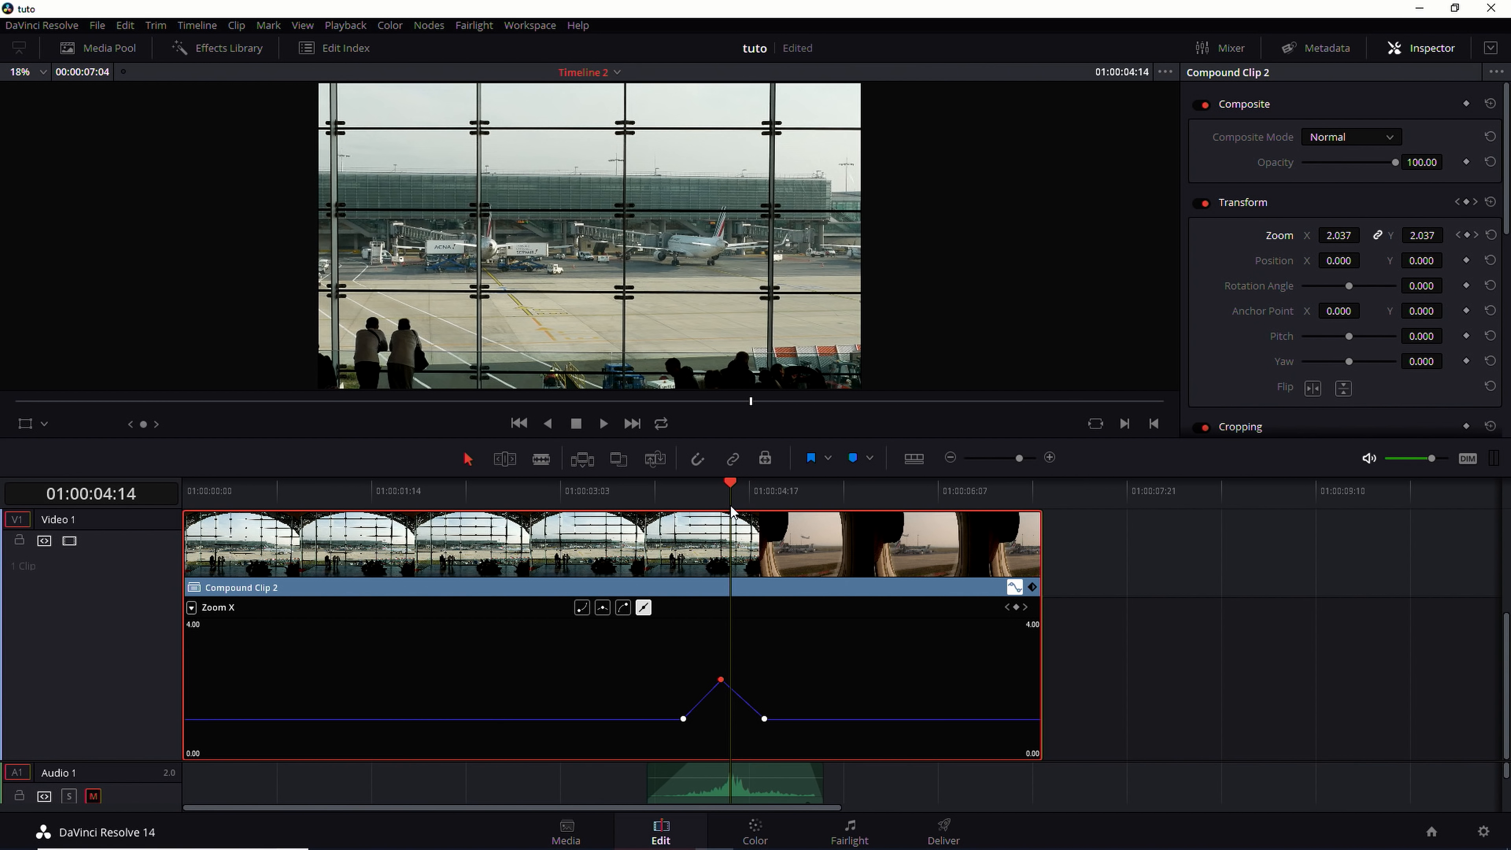
key(Right)
key(Left)
key(Right)
mouse_move(723, 680)
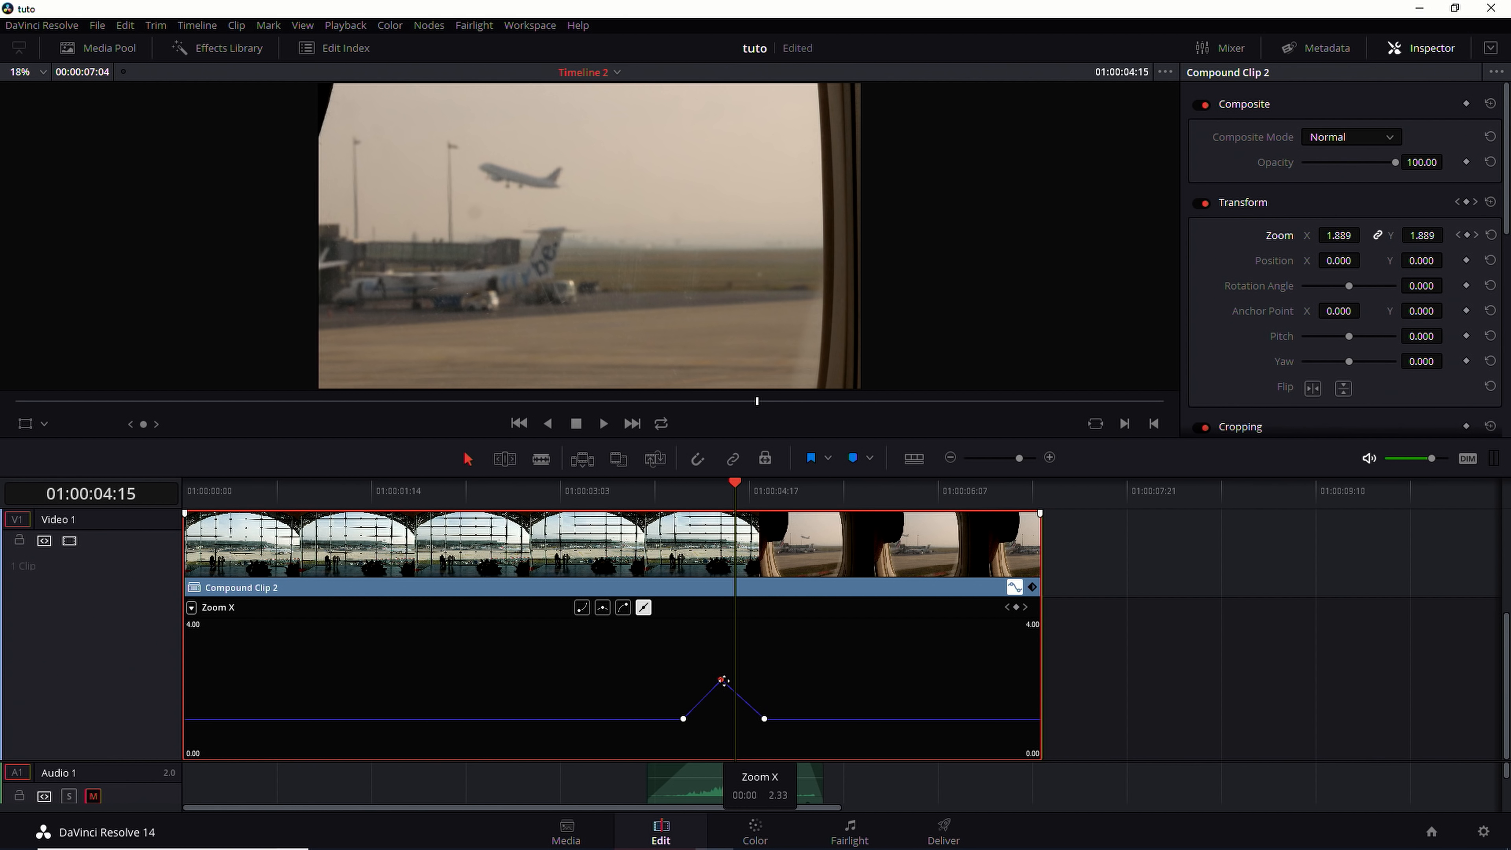
drag(722, 680, 736, 681)
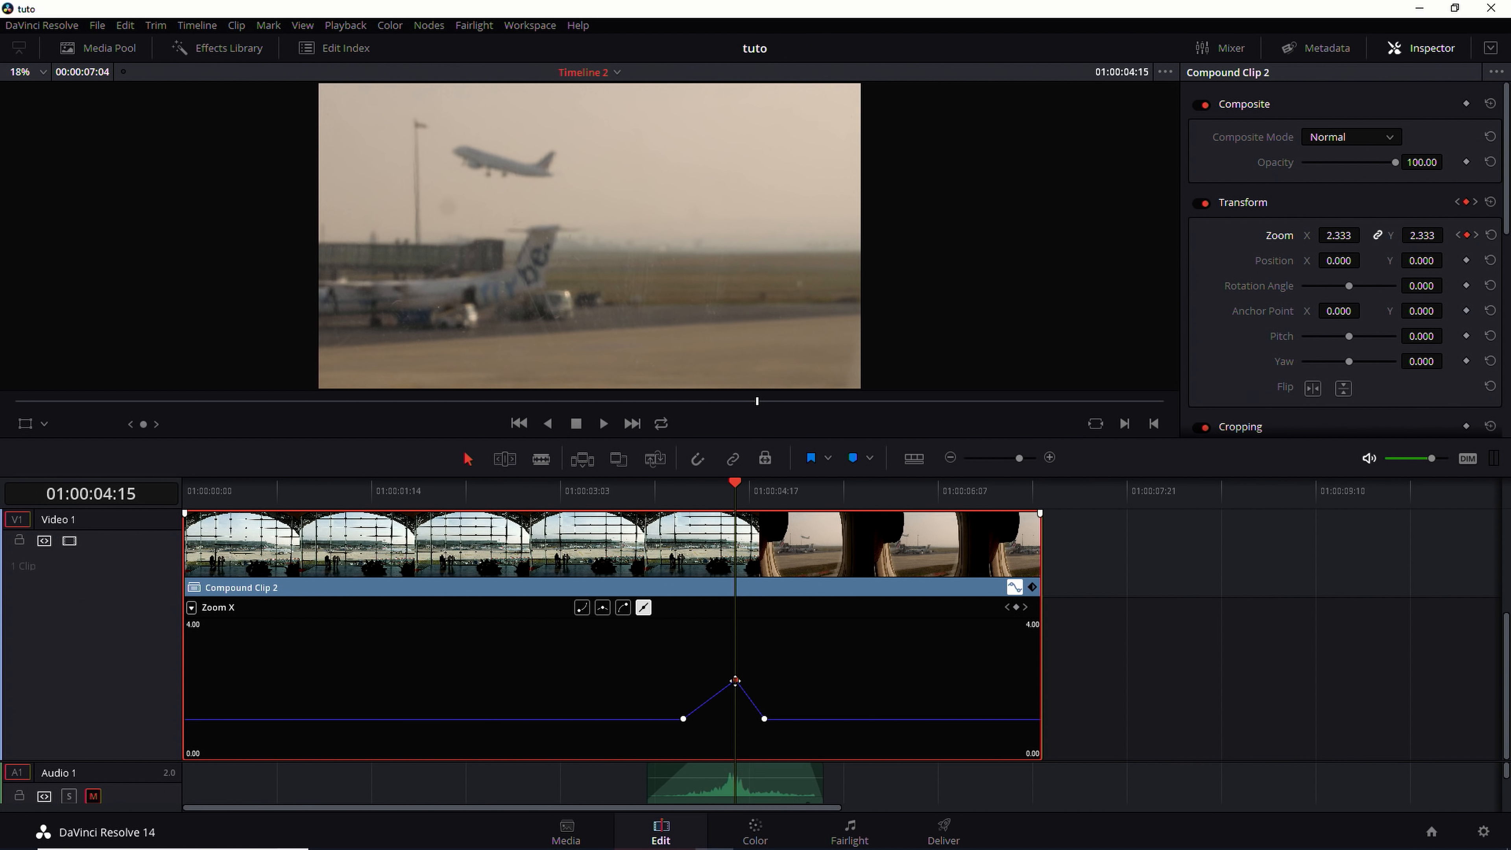
Go through the zoom transition frame by frame around the cut to examine how the punch-in looks
key(Left)
key(Left)
key(Right)
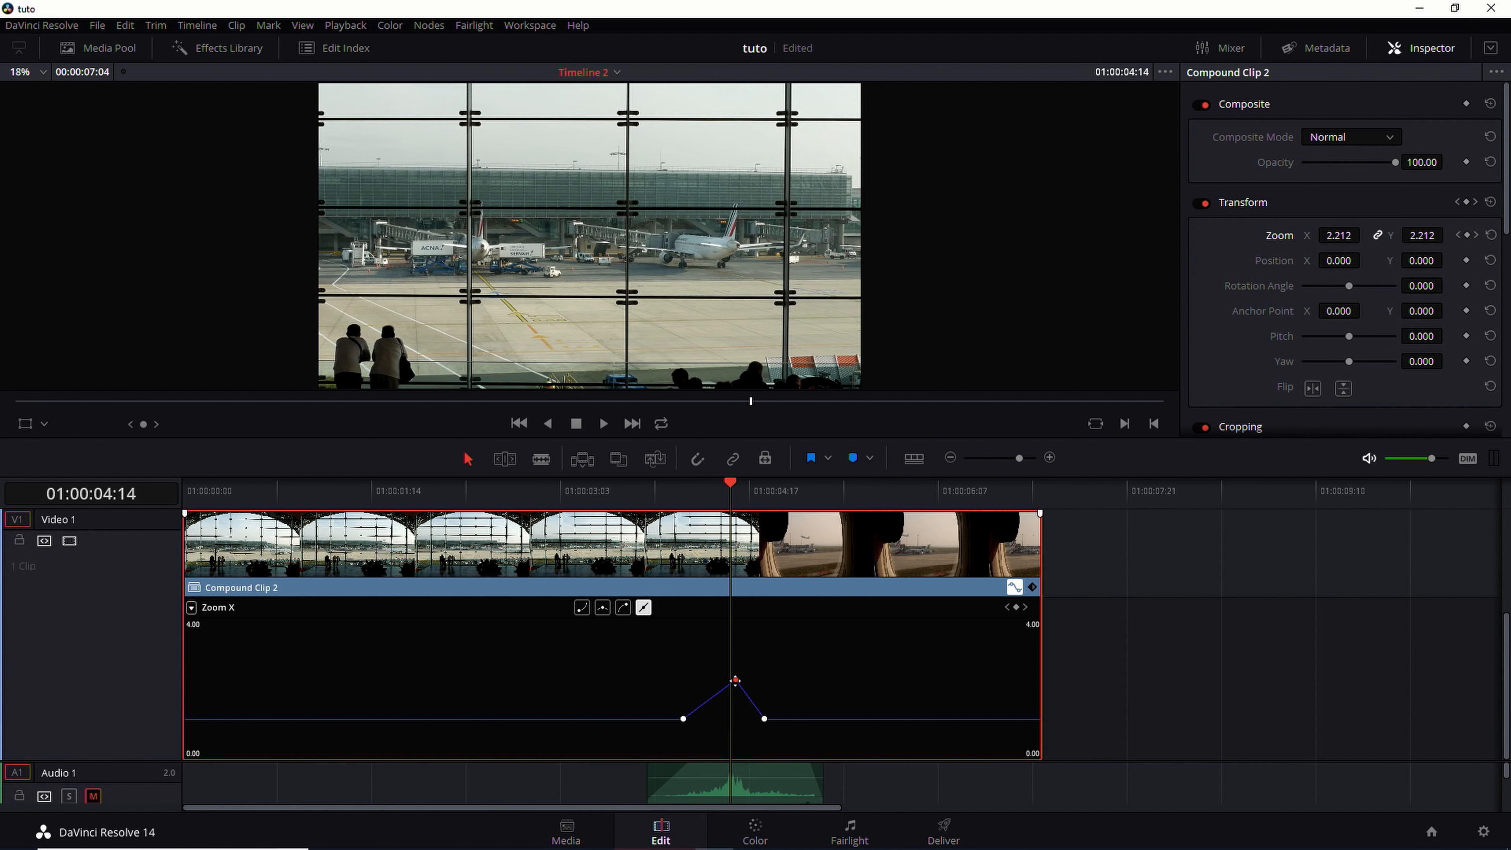
key(Right)
key(Right)
key(Right)
key(Right)
key(Right)
key(Right)
key(Right)
key(Right)
key(Right)
key(Right)
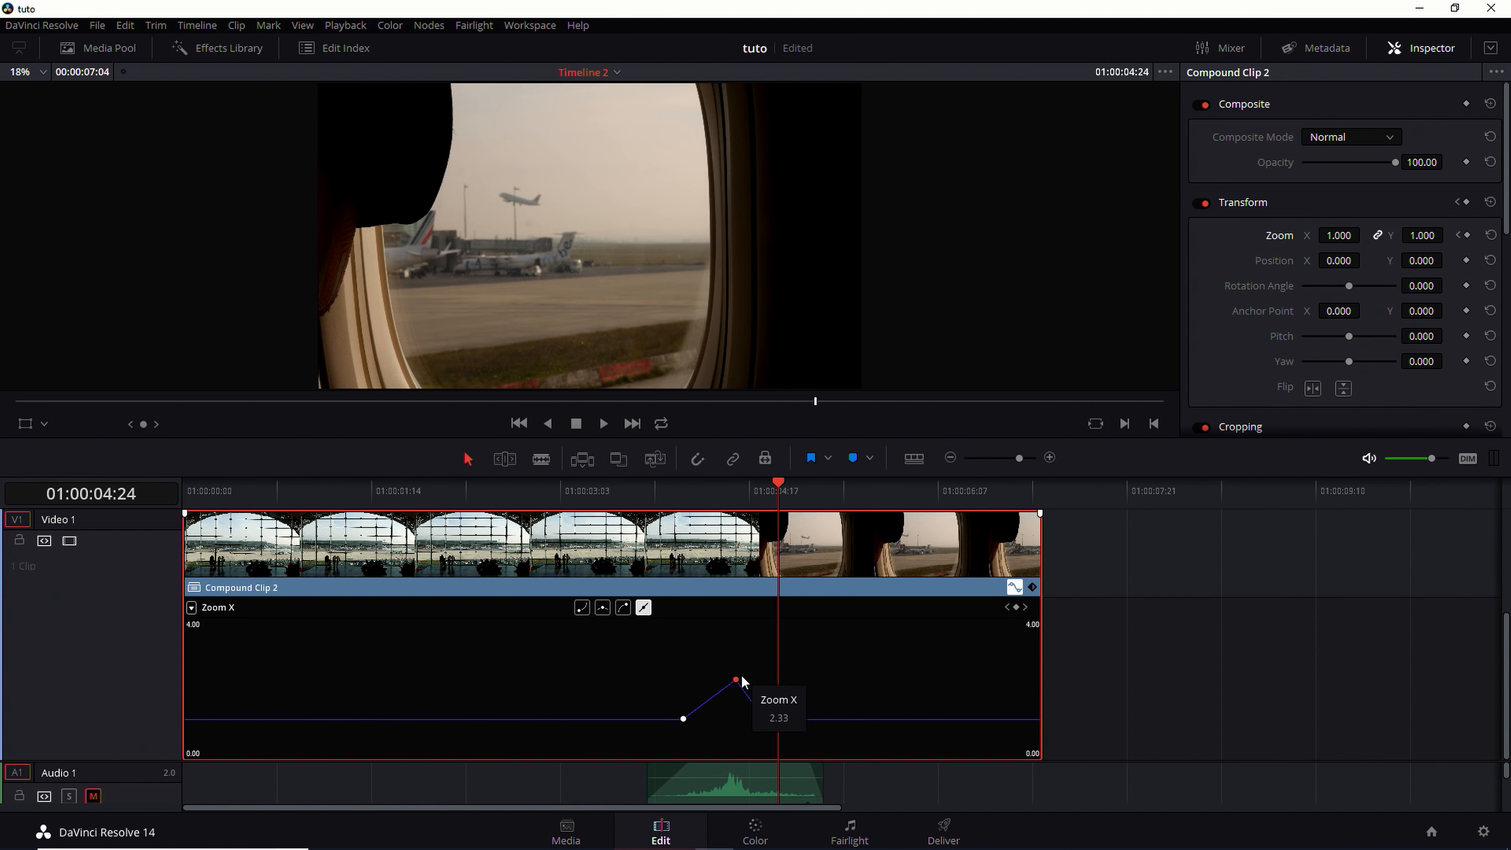
drag(752, 484, 694, 529)
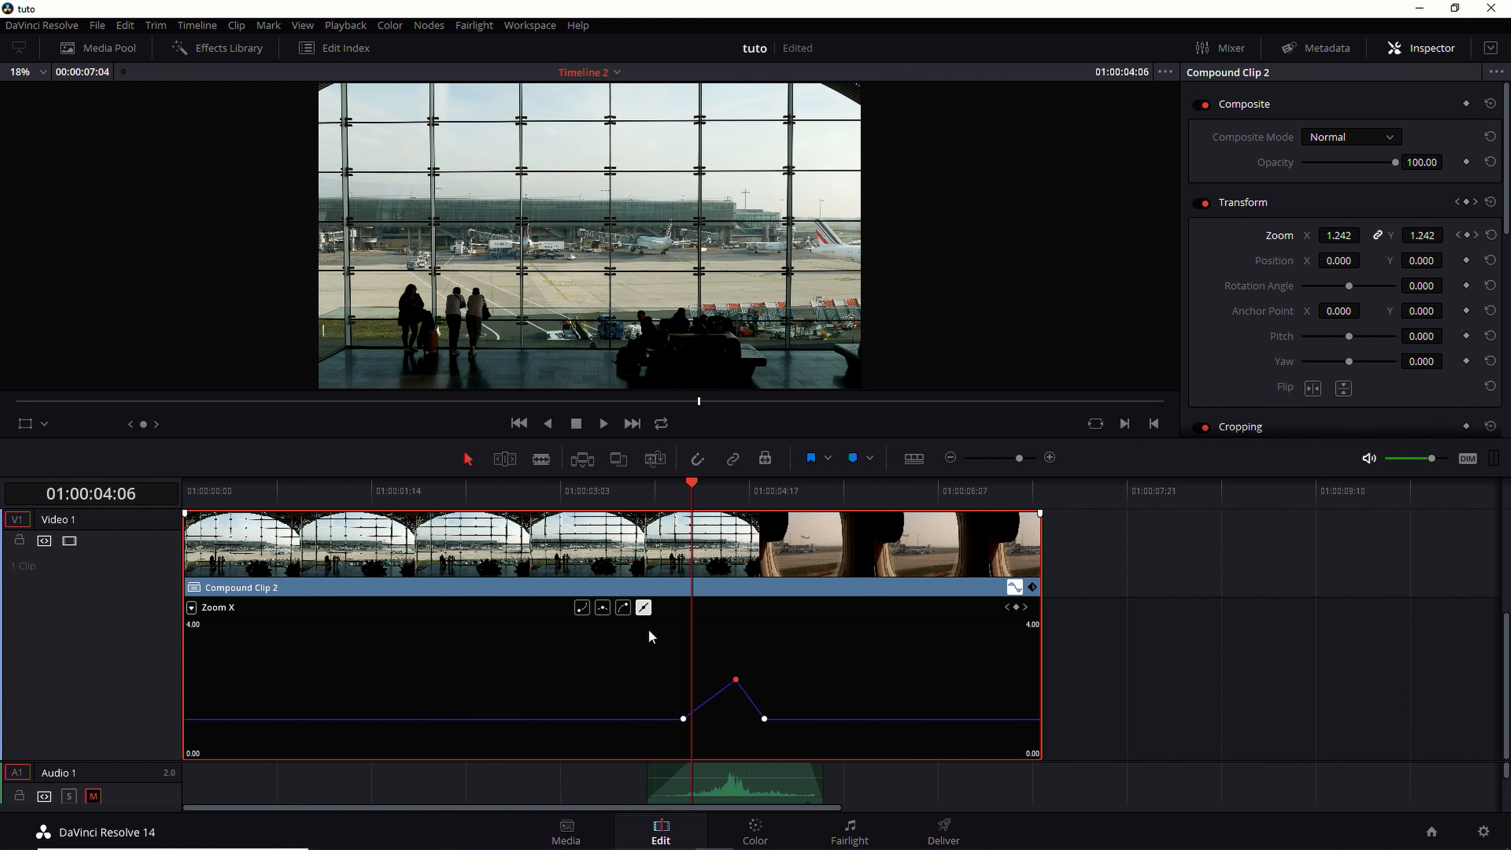
Smooth the peak zoom keyframe and pull the curve handles on both sides down to shape the ramps
click(602, 607)
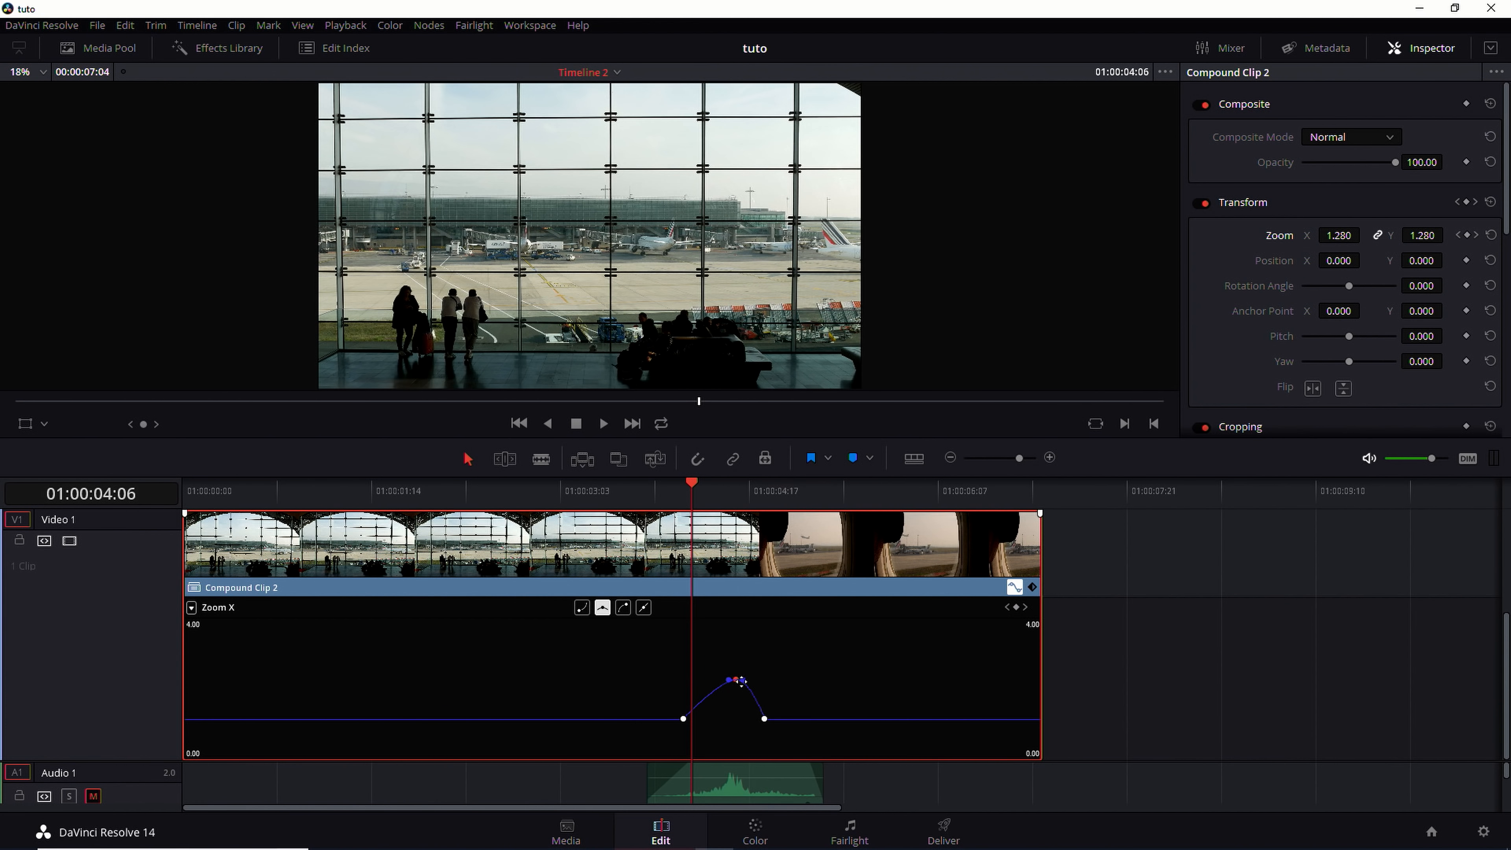
mouse_move(742, 680)
mouse_down()
mouse_move(752, 701)
mouse_move(725, 696)
mouse_up()
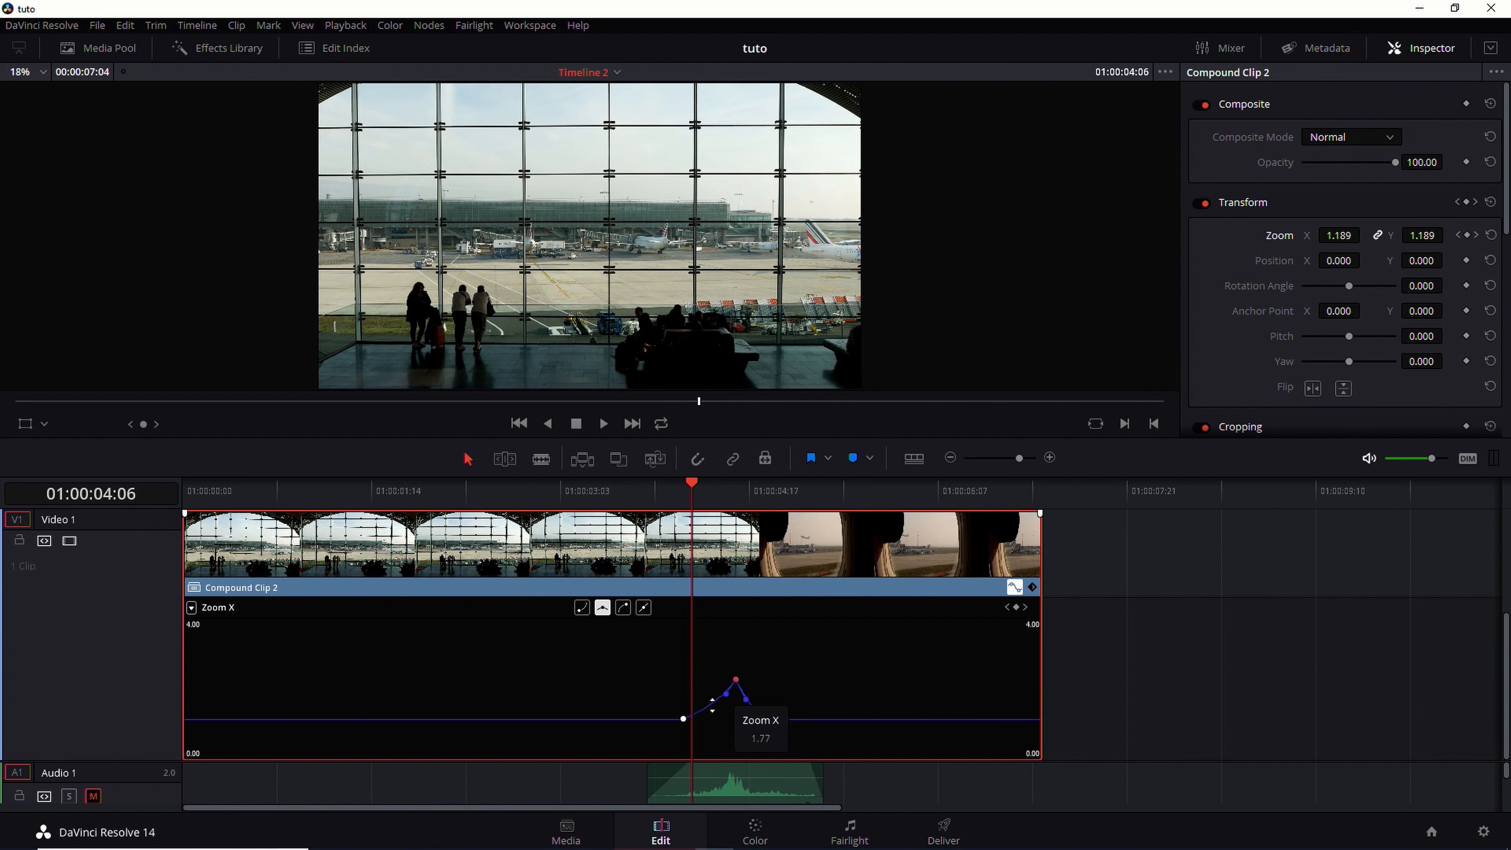
drag(746, 700, 742, 702)
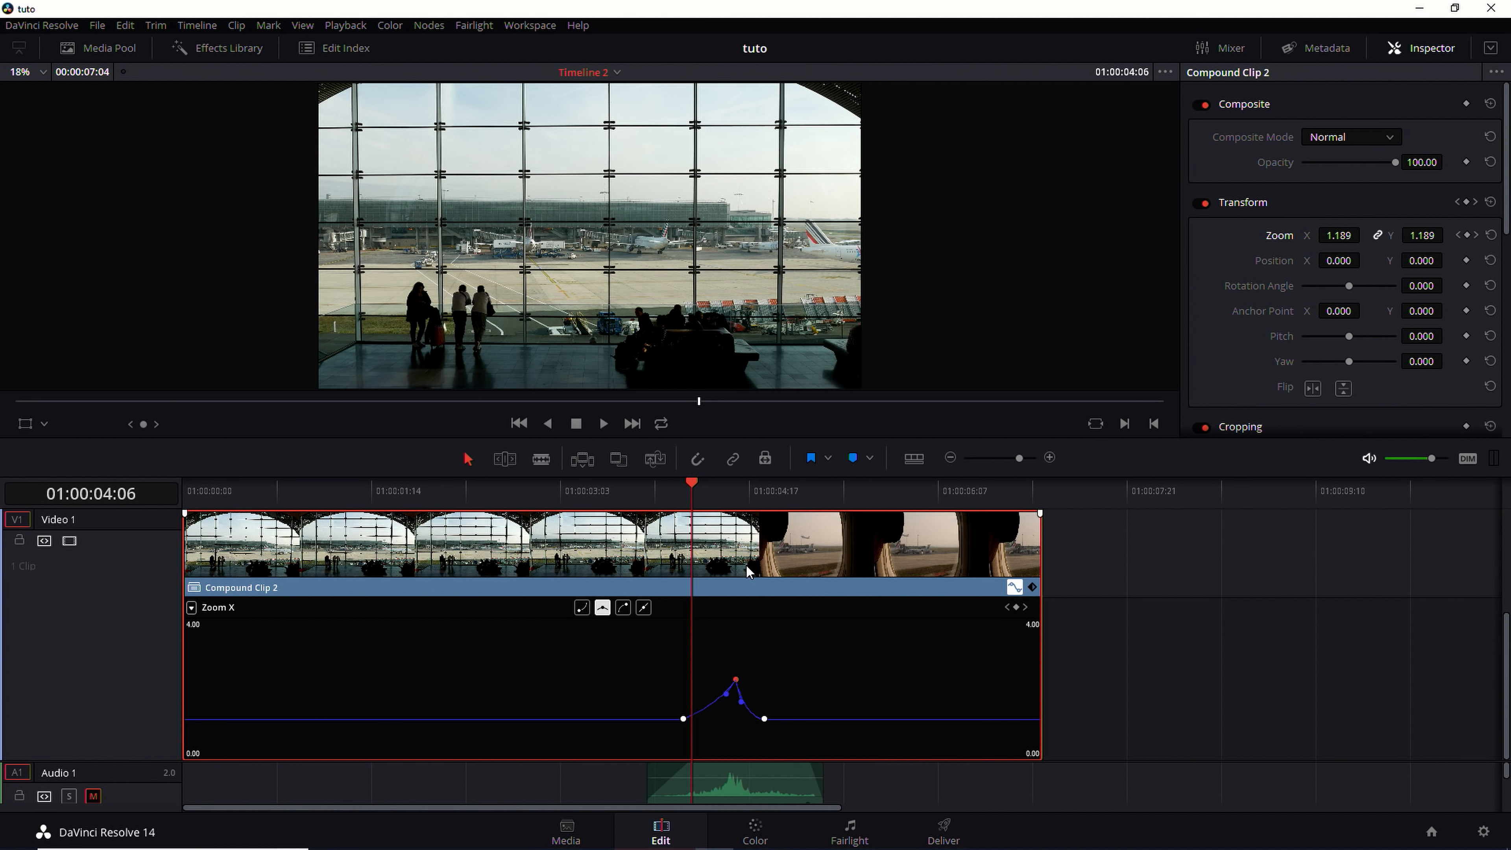
Preview the transition and steepen the ramp by lowering the peak's incoming handle and moving the first zoom keyframe to 01:00:04:07
drag(685, 486, 533, 519)
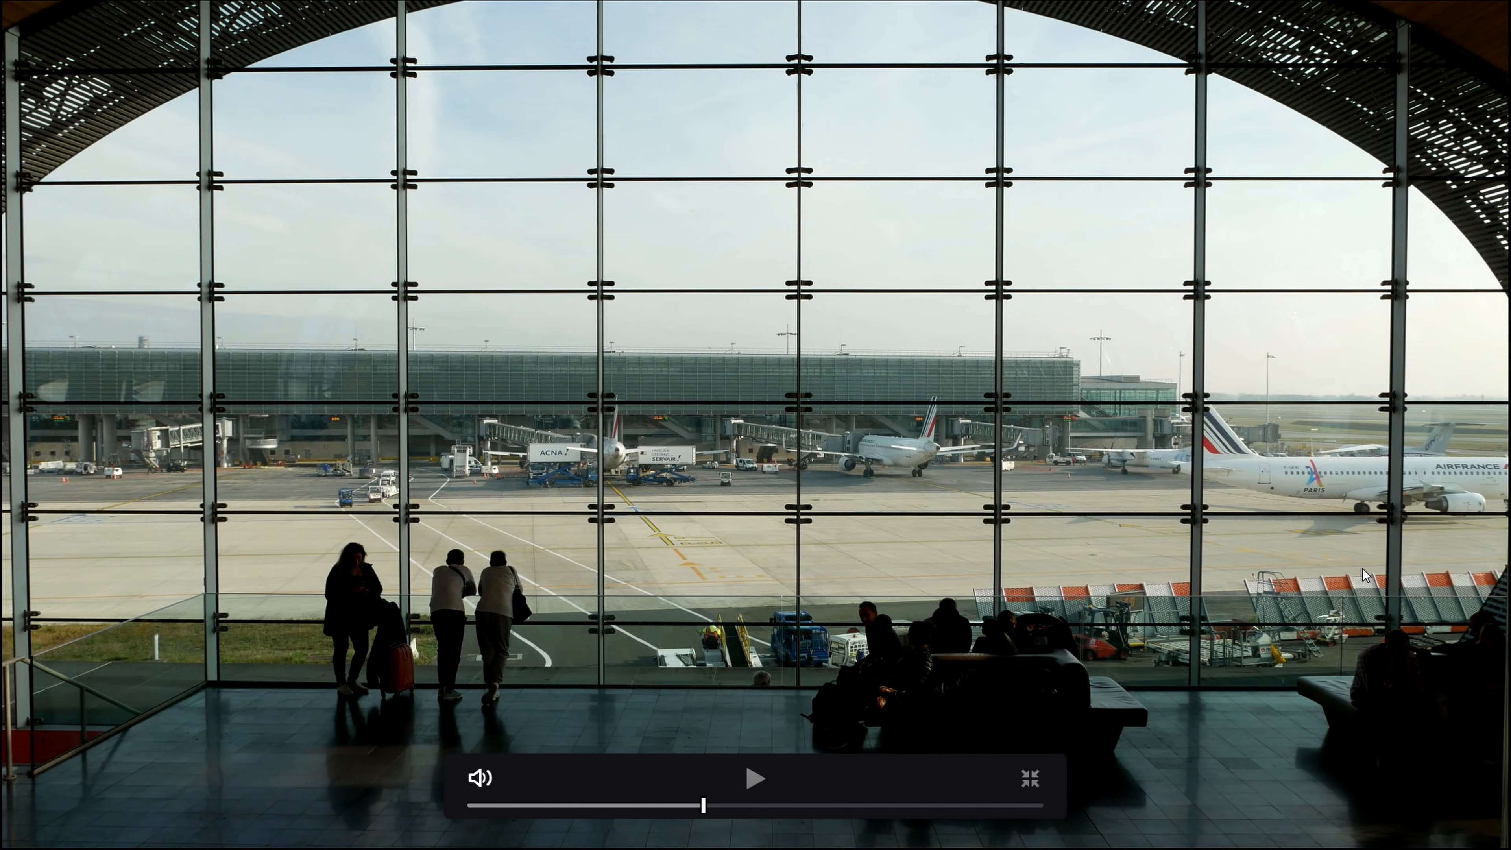
key(space)
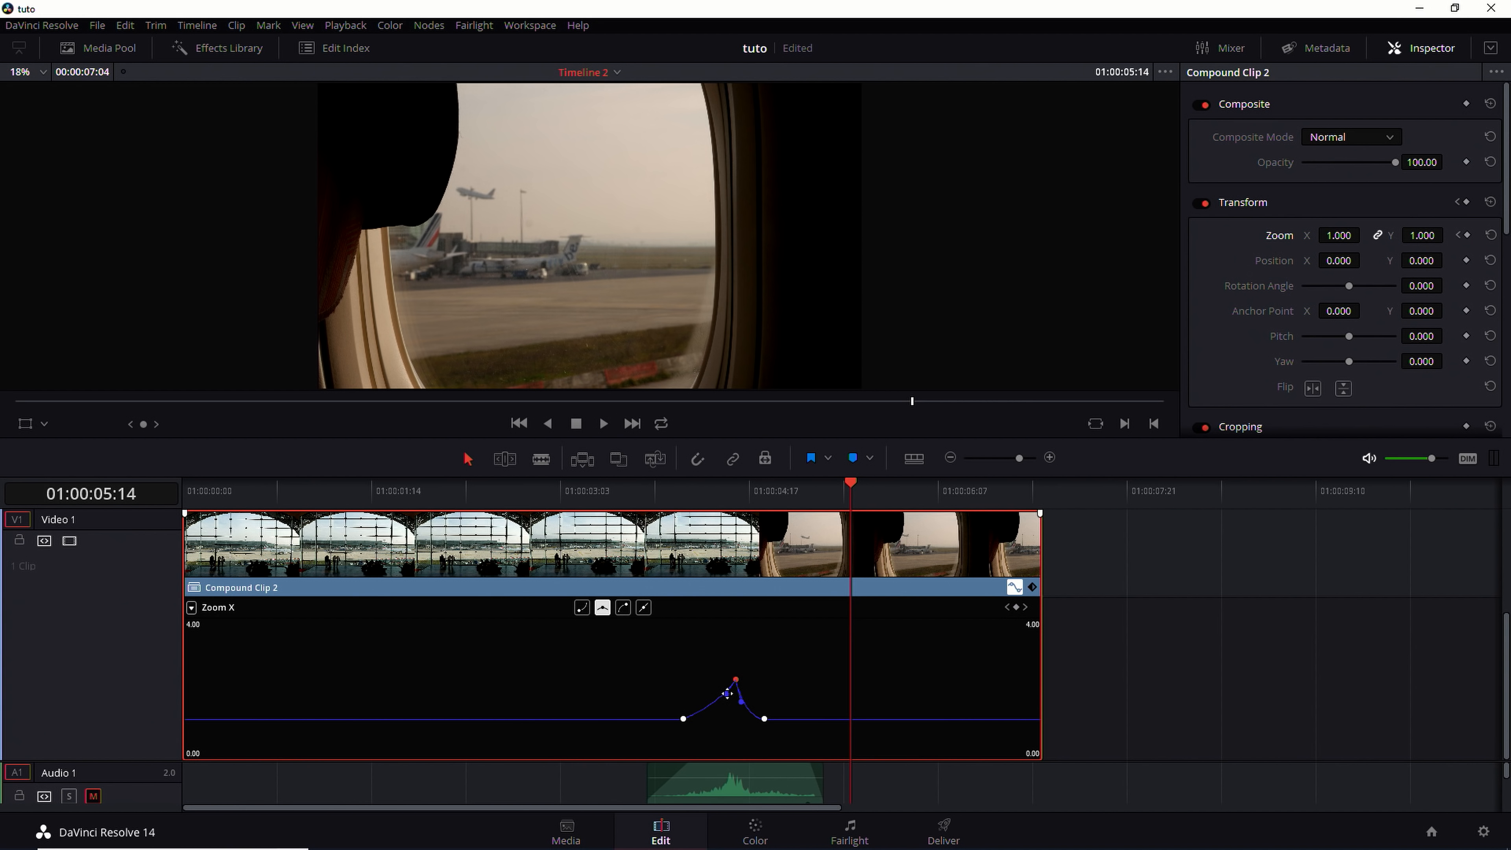
drag(723, 695, 723, 708)
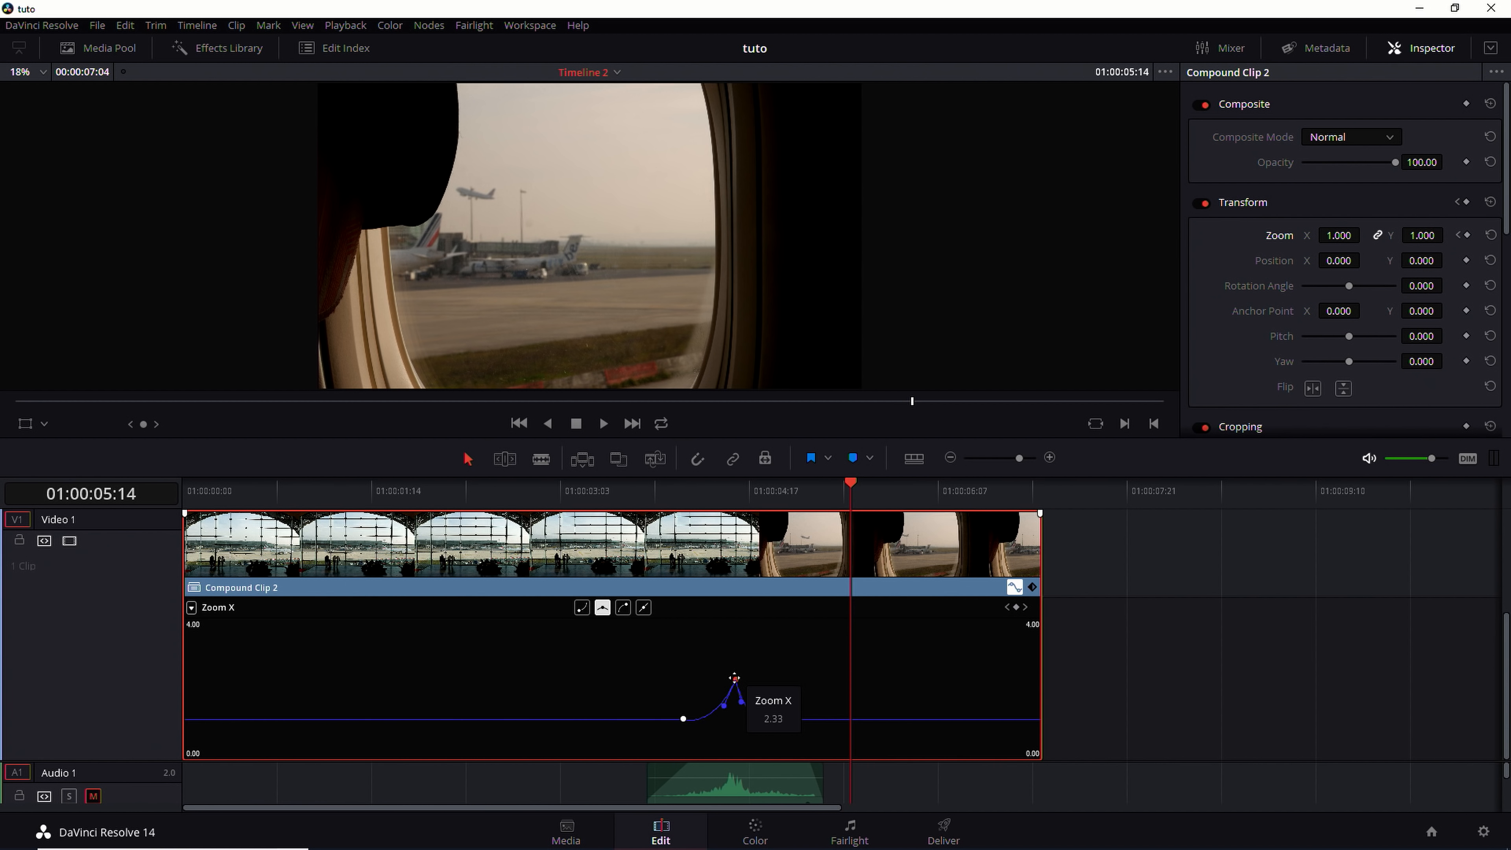
drag(683, 720, 698, 721)
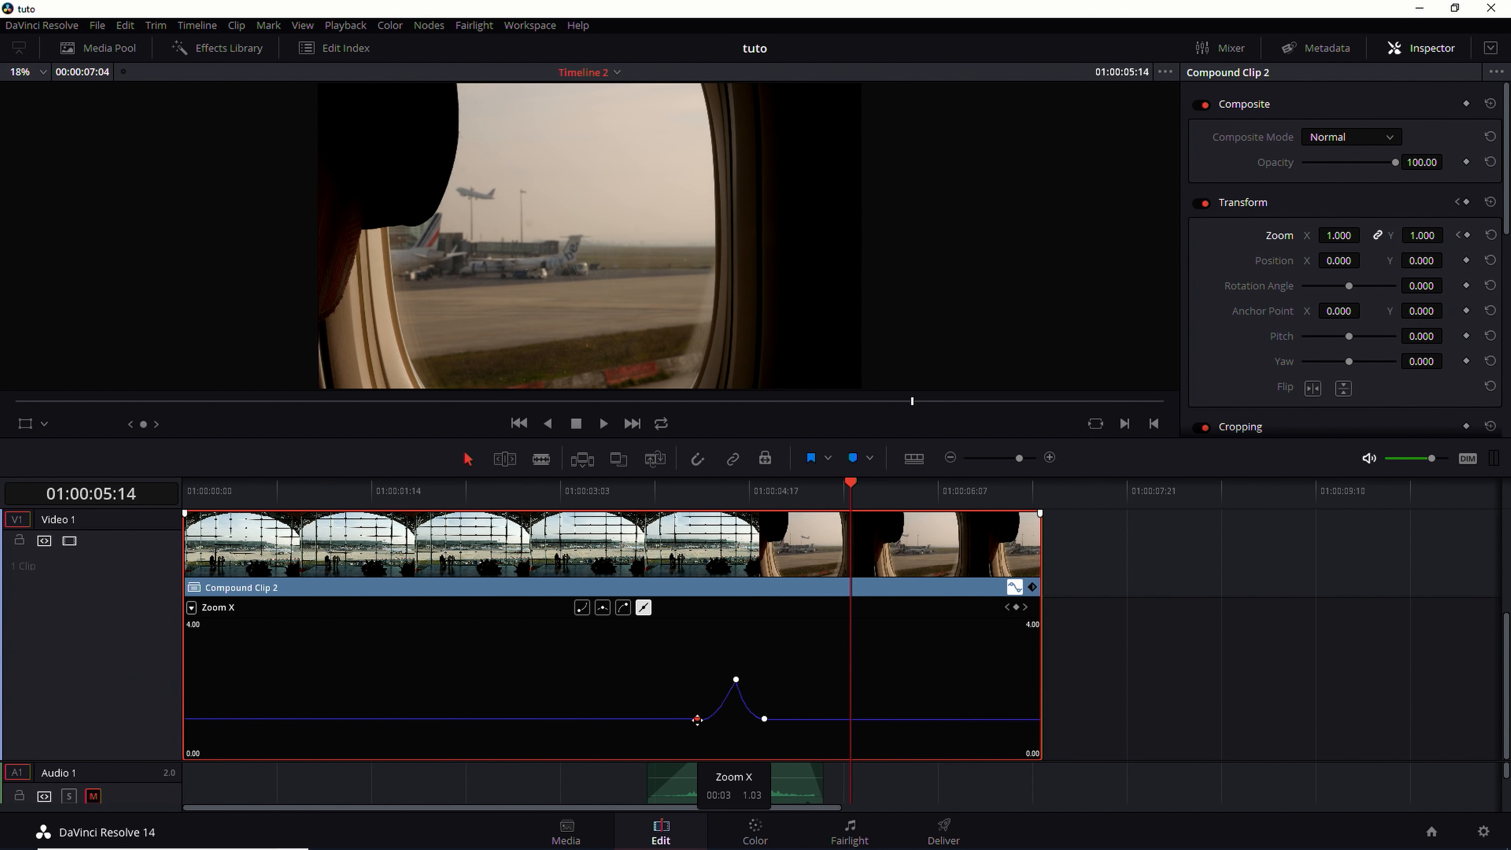
Play back the reshaped zoom transition several times around the cut to check its speed
click(649, 492)
key(space)
key(space)
drag(833, 518, 698, 547)
key(space)
key(space)
Park the playhead at 01:00:04:07, open the Color page, and apply the Zoom Blur effect to the compound clip's node
drag(748, 489, 700, 511)
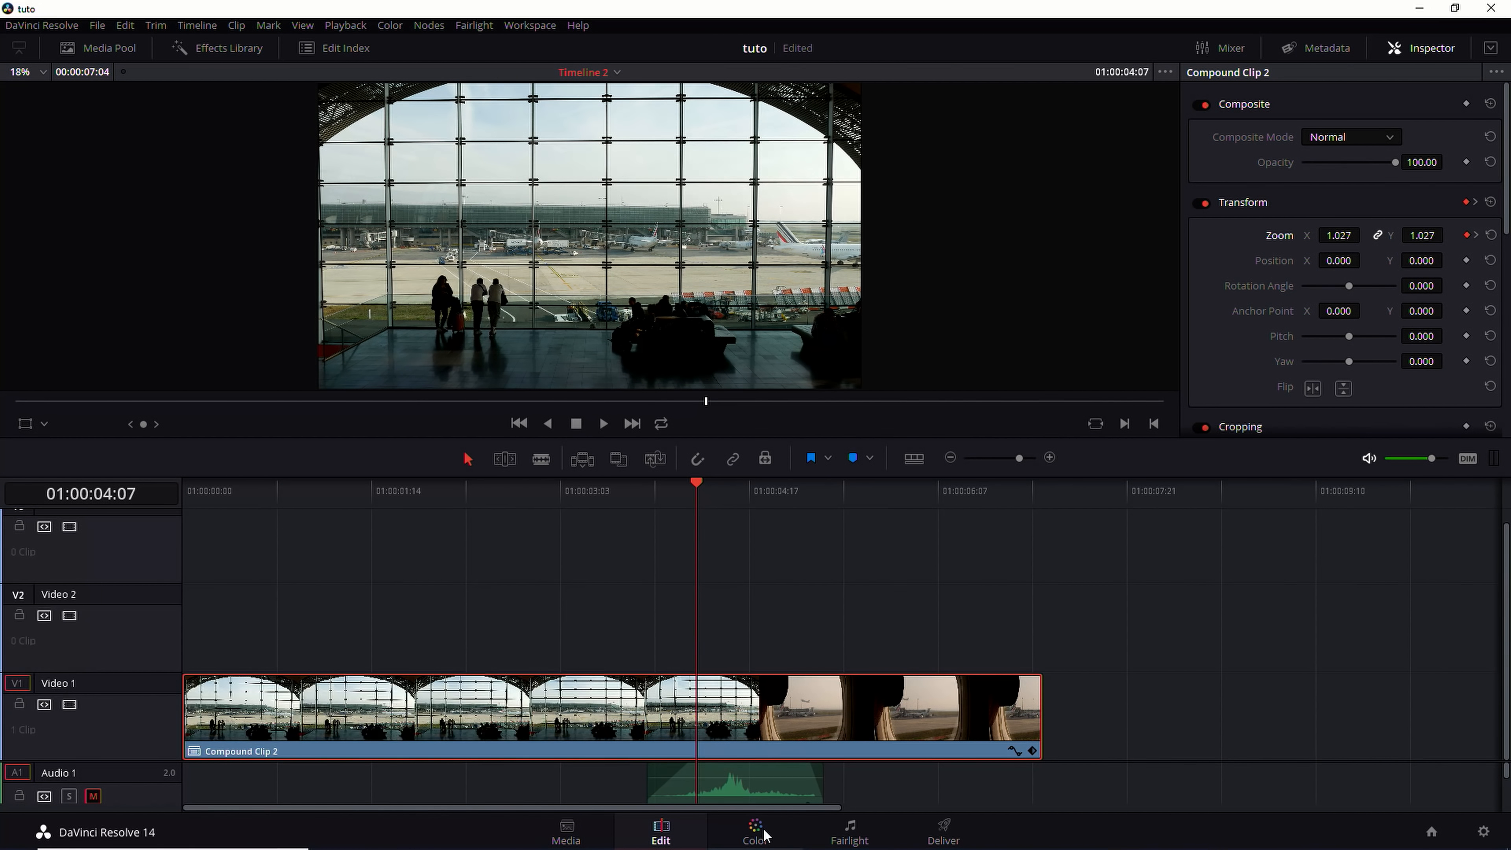
click(765, 833)
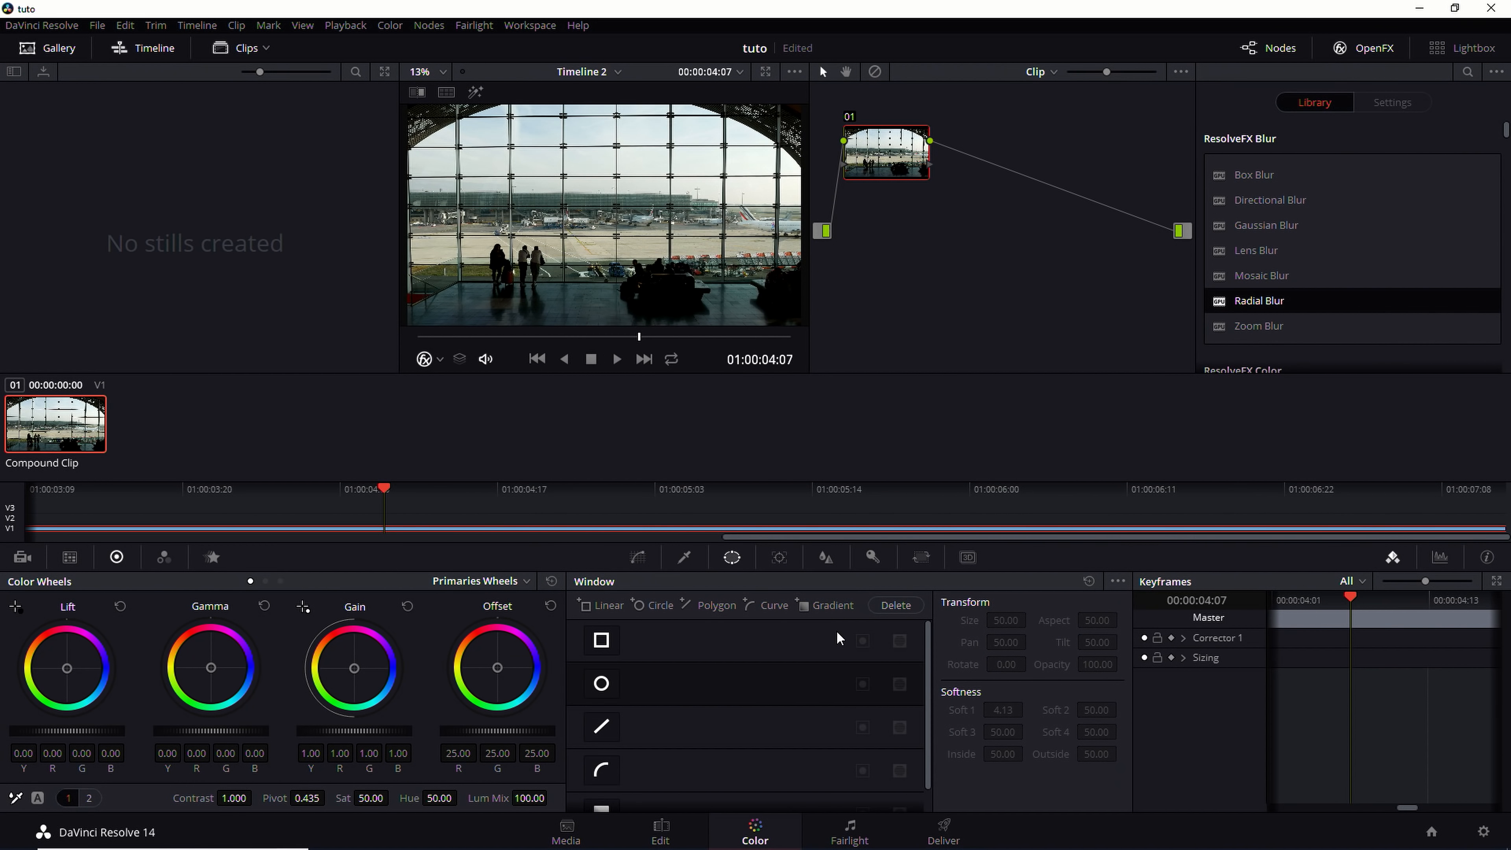
drag(884, 150, 982, 197)
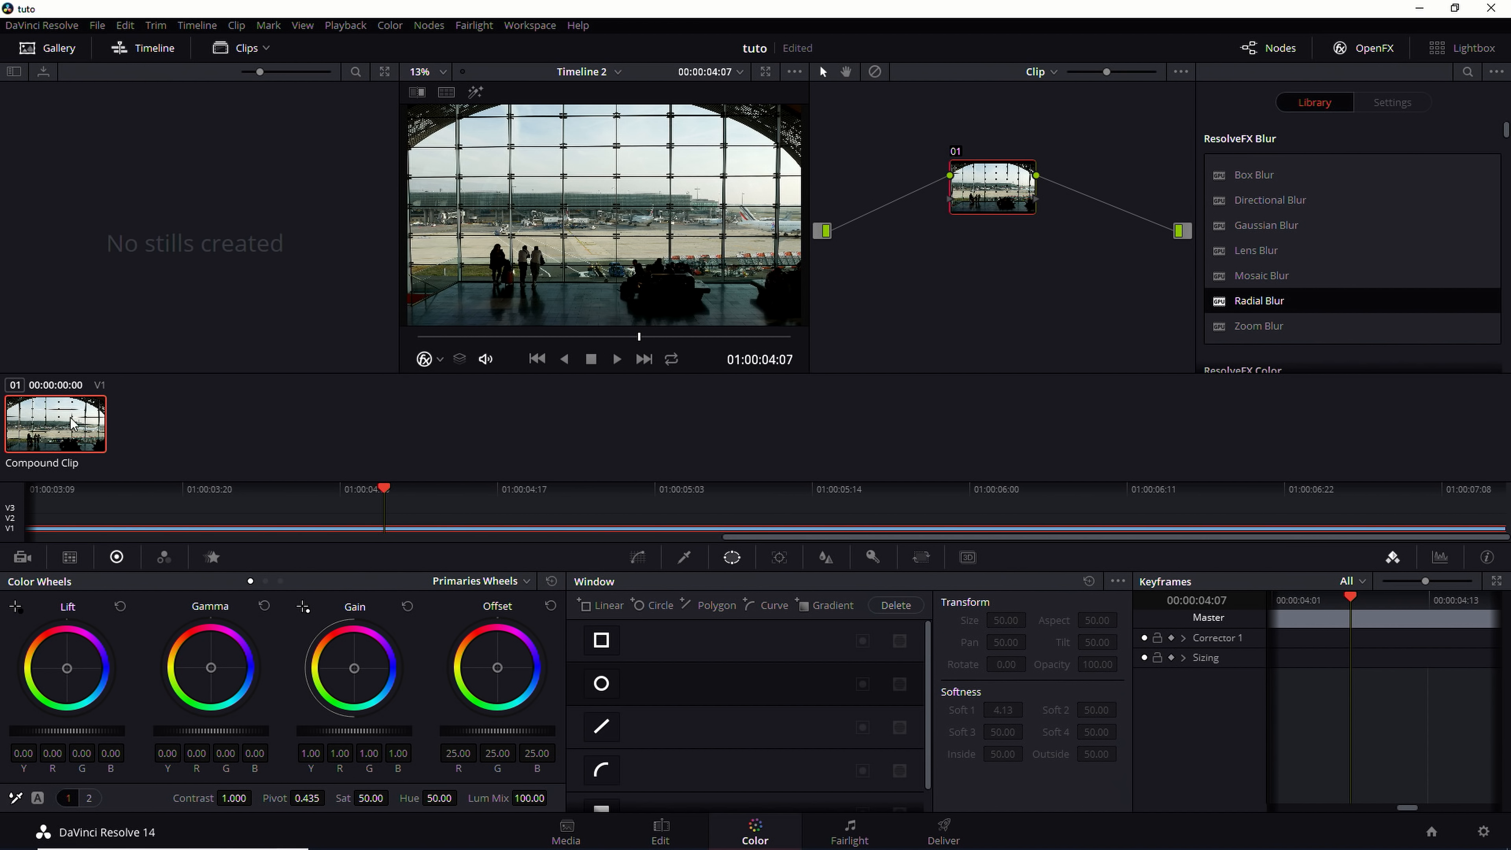
mouse_move(639, 337)
mouse_down()
mouse_move(618, 347)
mouse_move(645, 344)
mouse_up()
drag(1259, 325, 1000, 198)
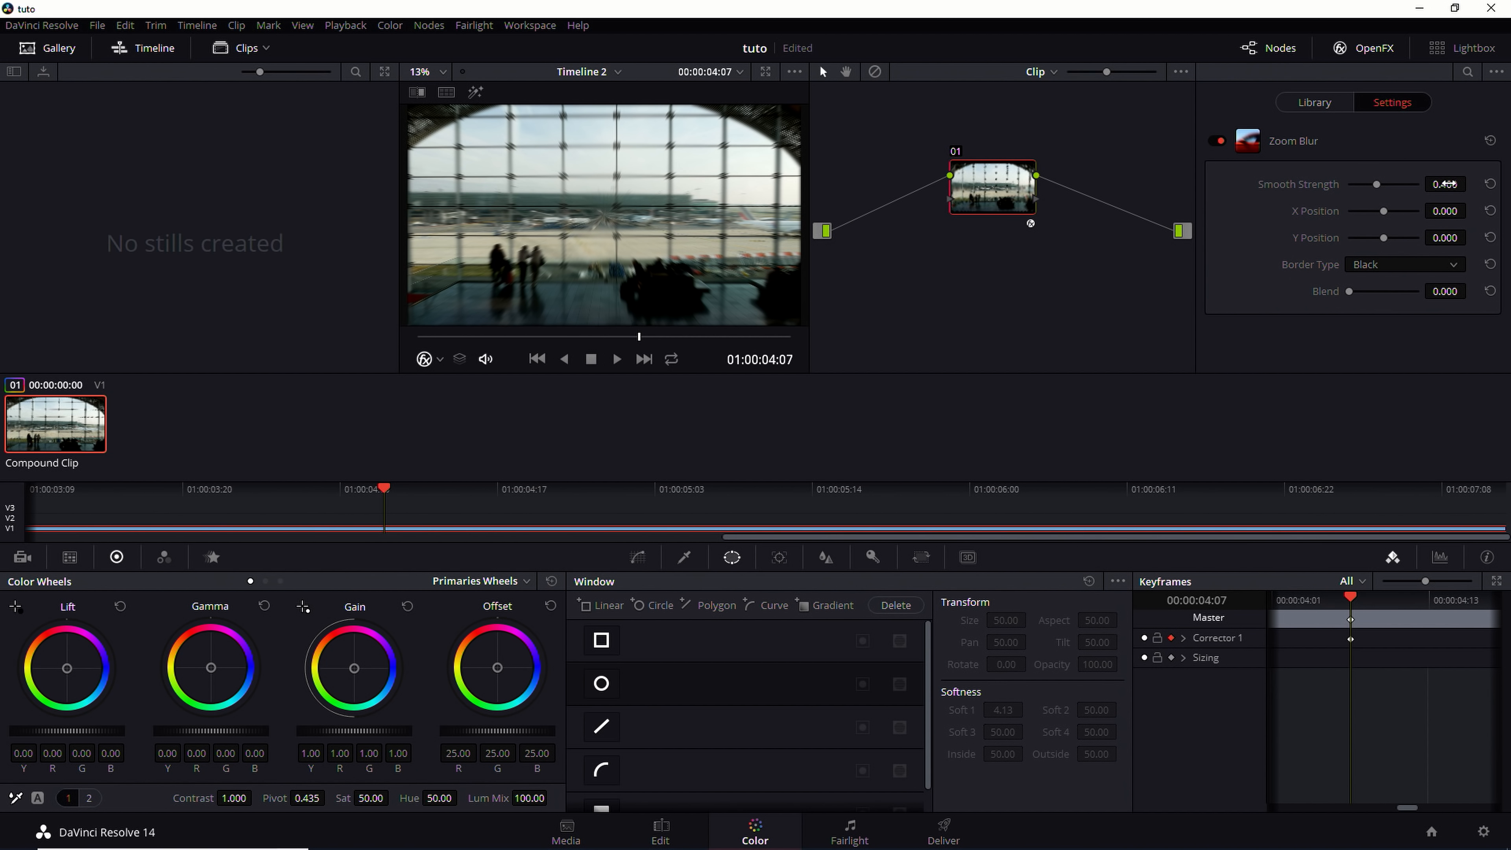
Keyframe the Zoom Blur's Smooth Strength at 0 on 01:00:04:07 and at 0.341 on 01:00:04:14
click(1491, 183)
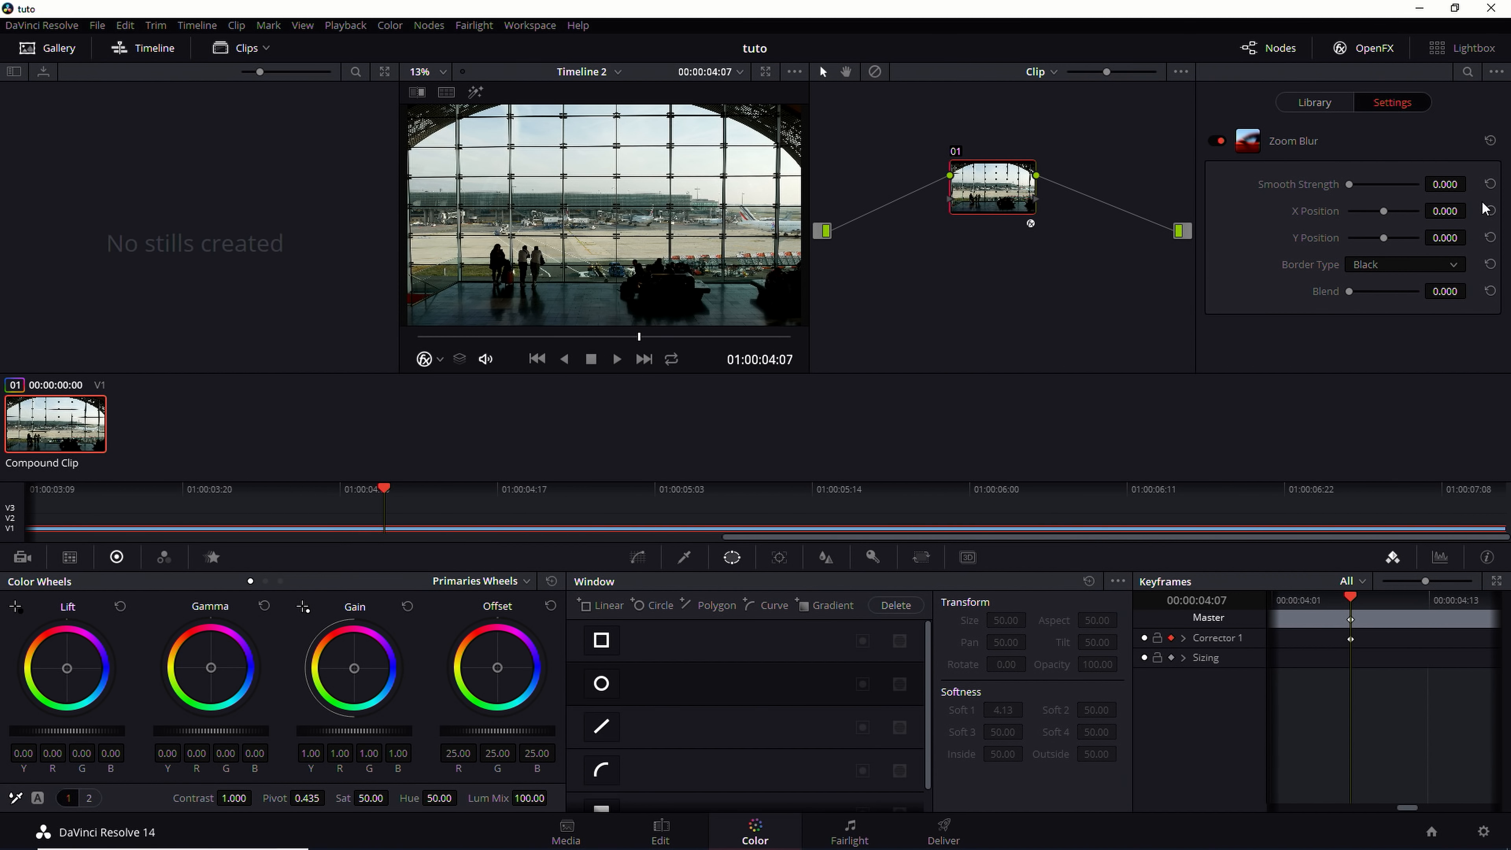
drag(1353, 602, 1447, 596)
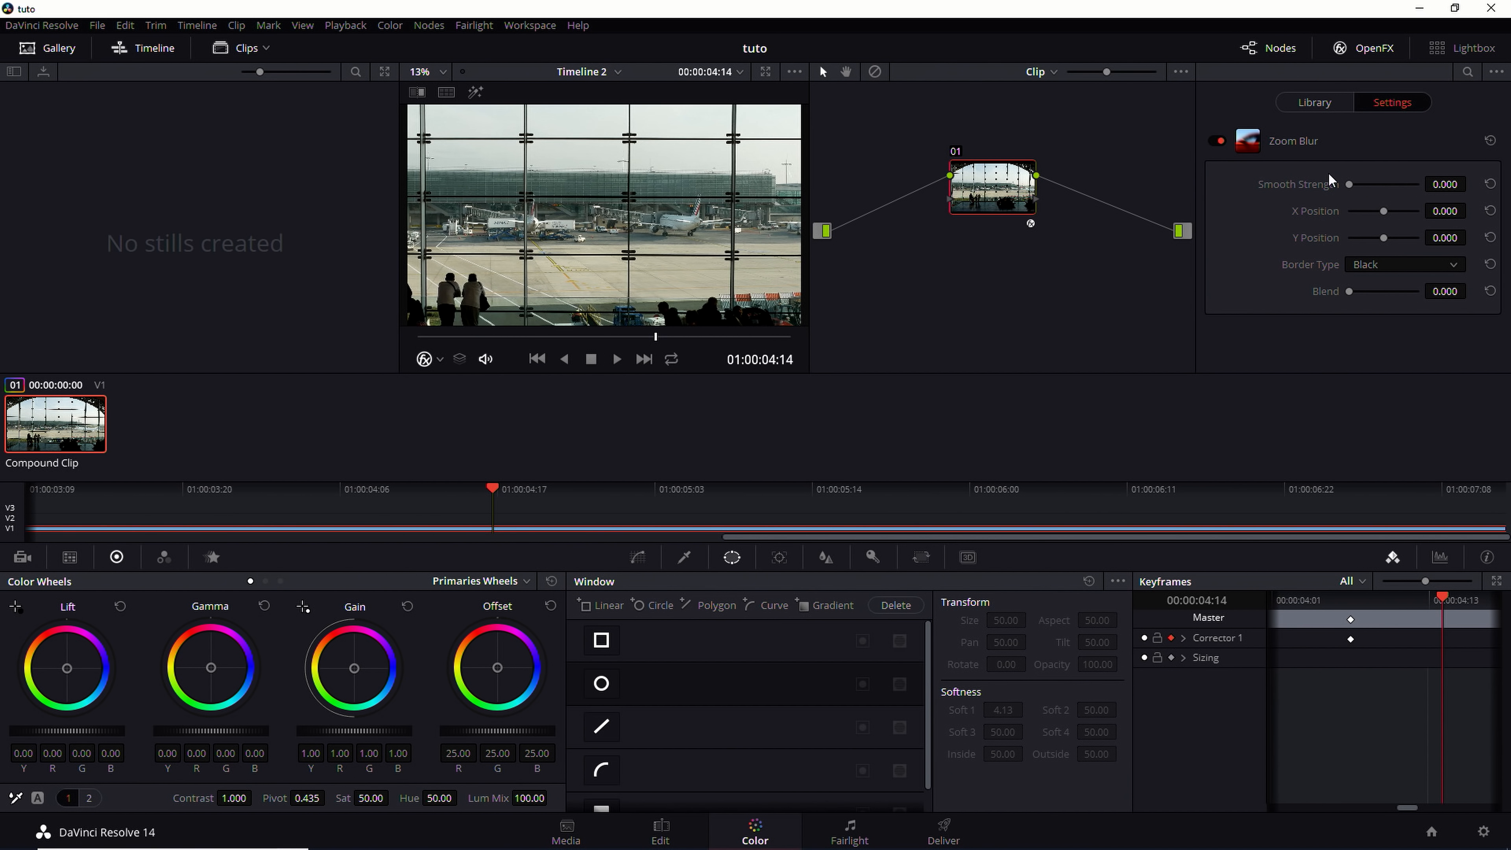
drag(1351, 186, 1377, 203)
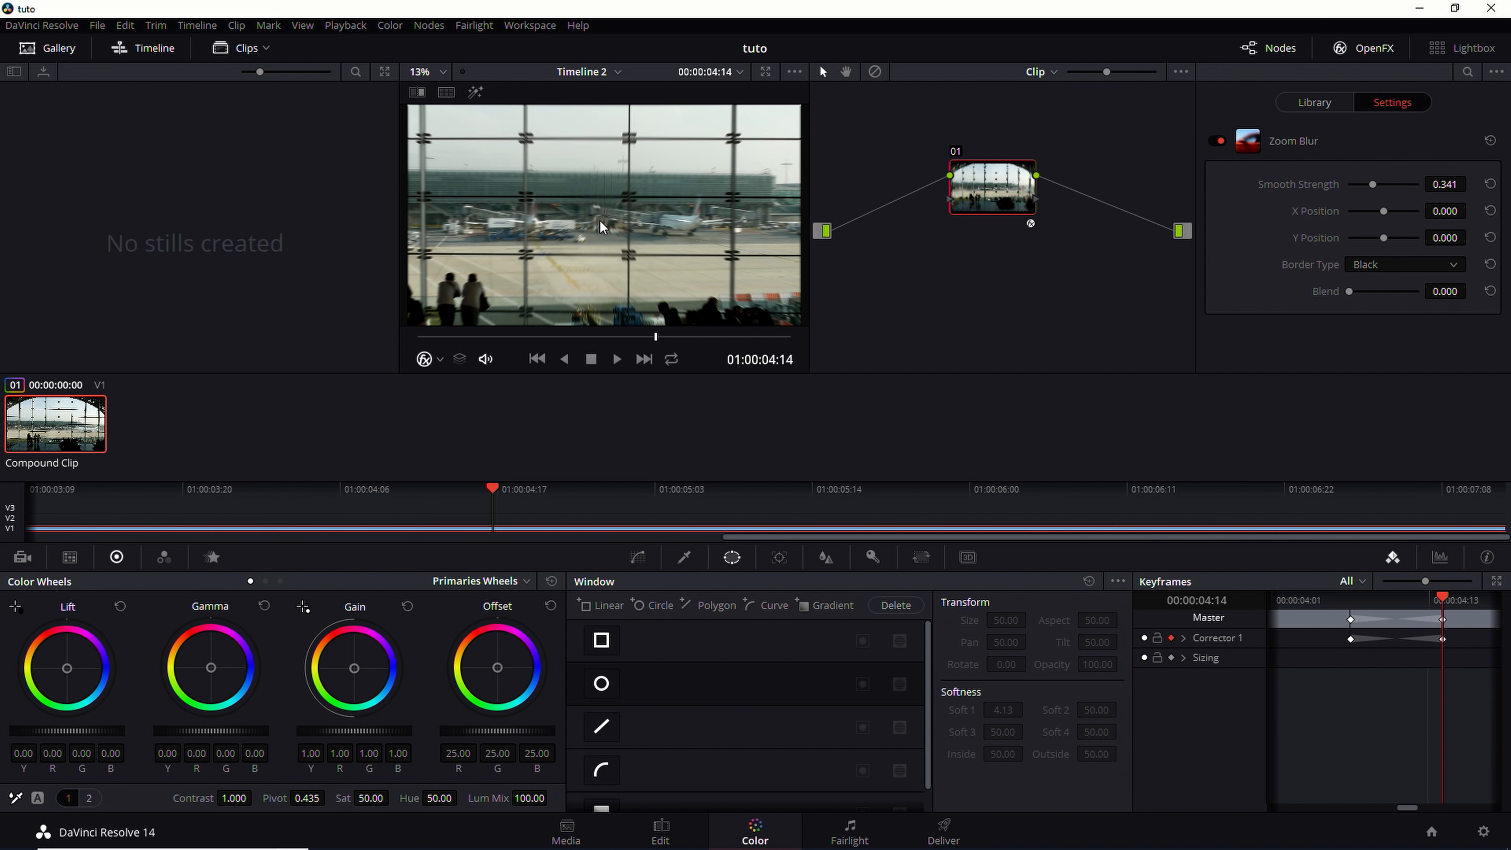
Add an intermediate blur keyframe at 01:00:04:10 with Smooth Strength set to about 0.227
drag(1443, 598, 1387, 620)
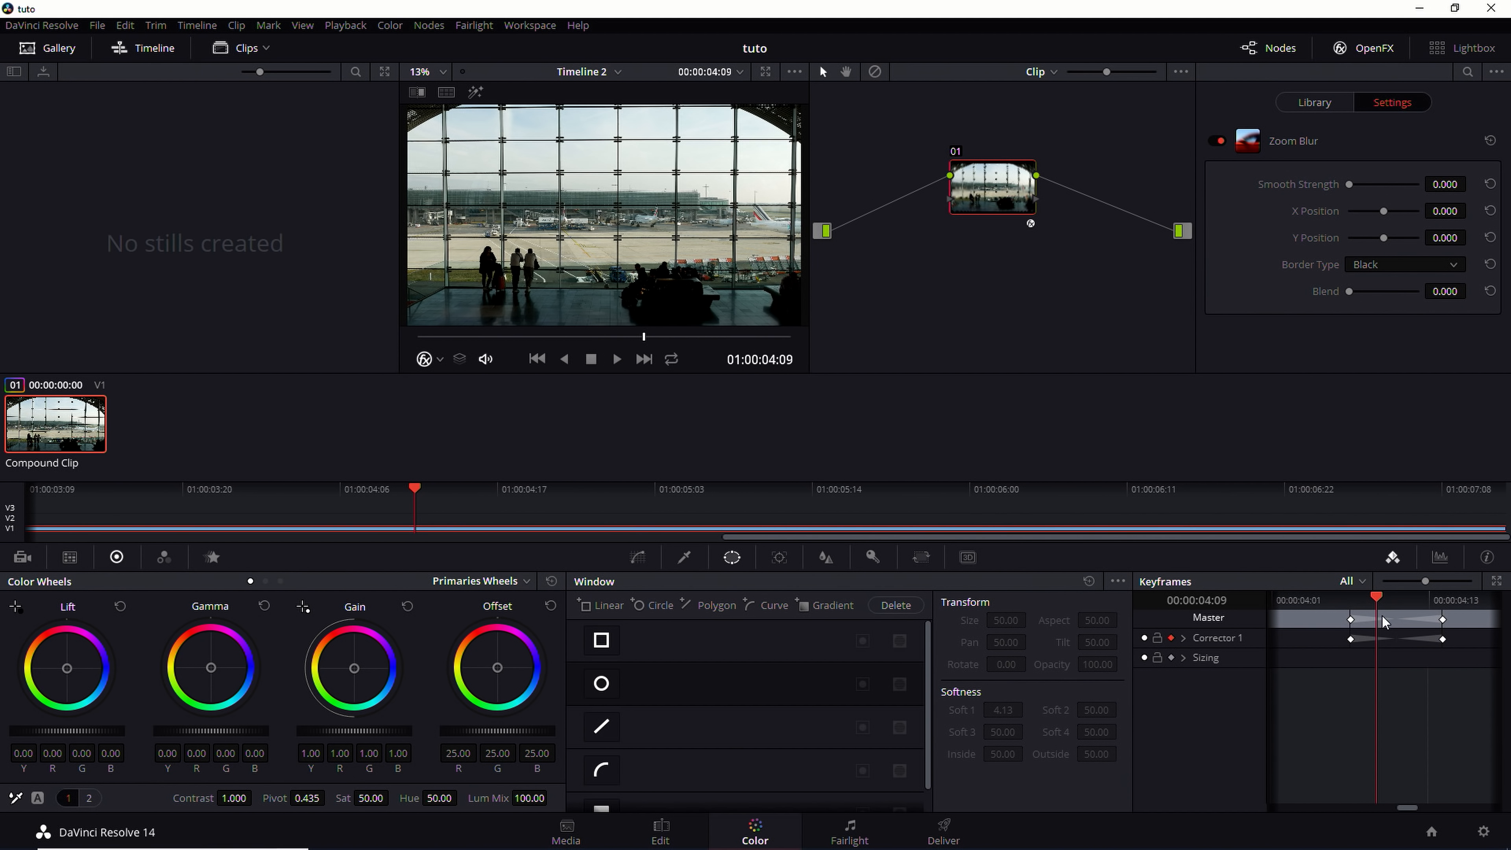
drag(1383, 622, 1390, 623)
drag(1431, 186, 1438, 185)
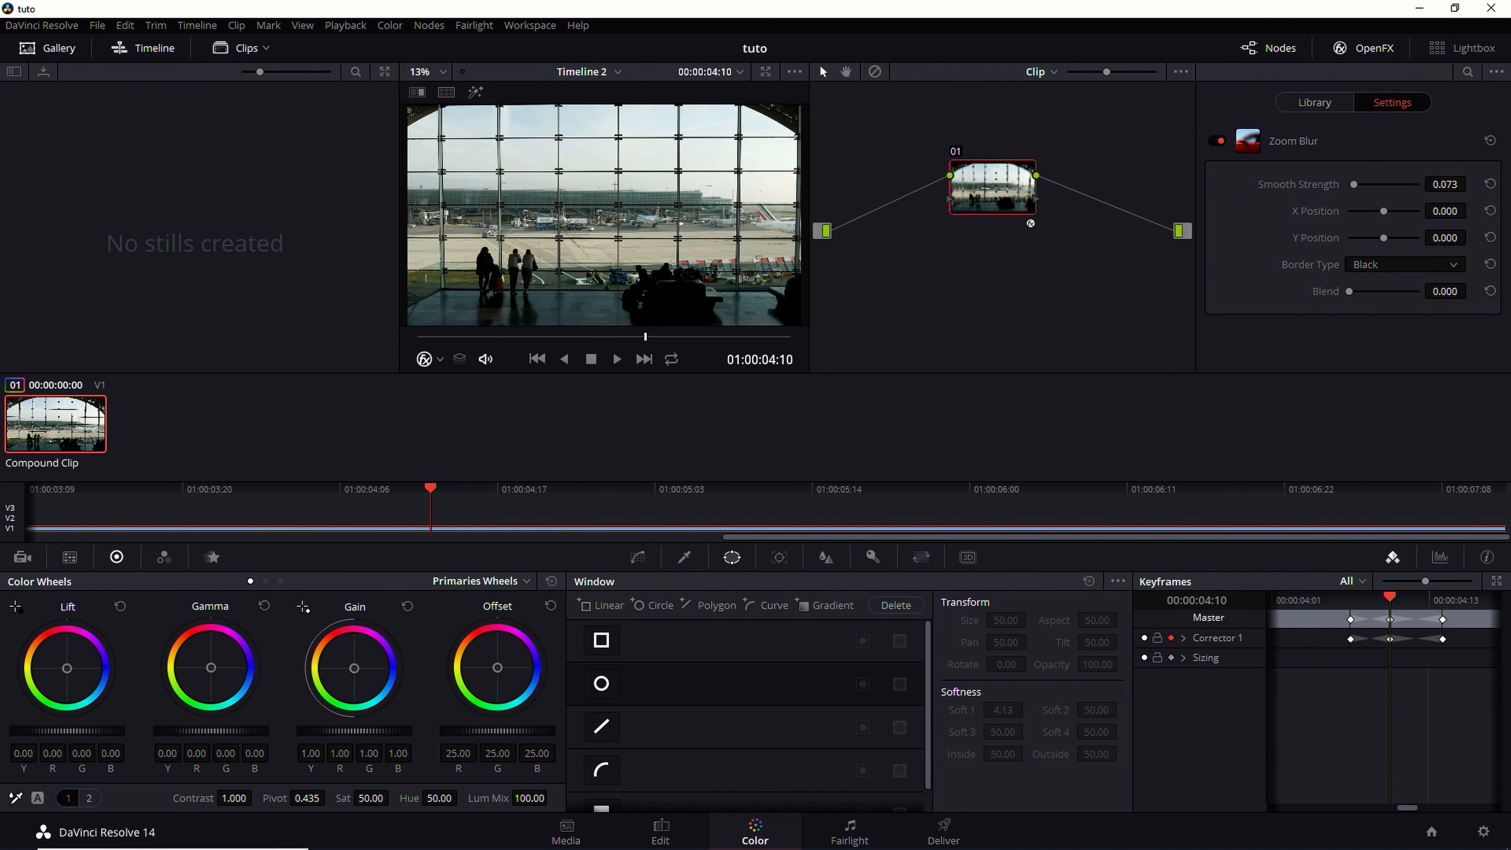
drag(1445, 183, 1502, 183)
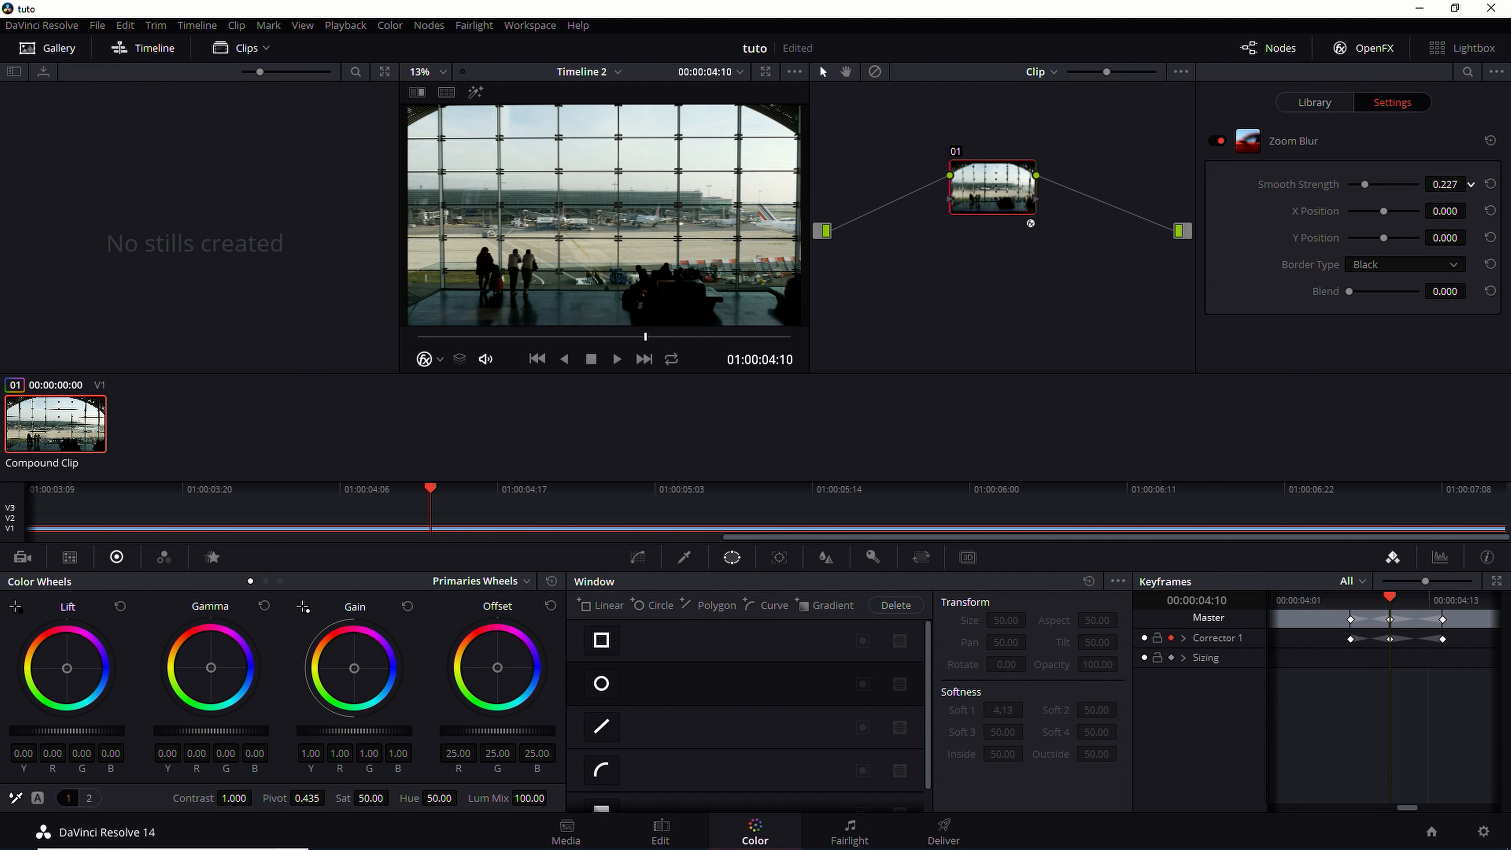
Fade the blur out after the cut by keyframing Smooth Strength at 0.269 on 01:00:04:15 and 0 on 01:00:04:16
drag(1391, 597, 1456, 622)
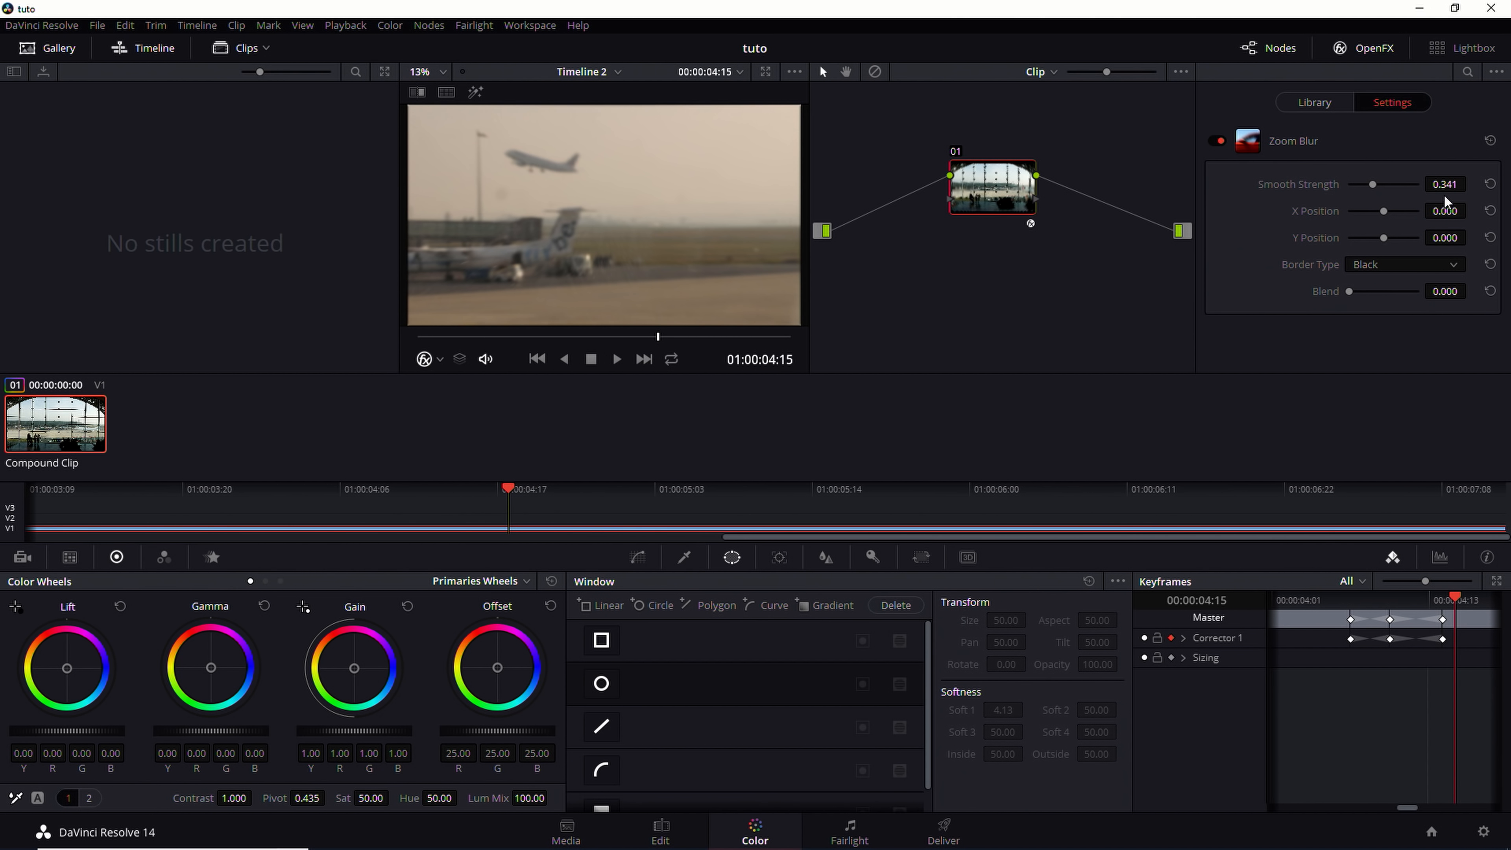
drag(1445, 185, 1433, 185)
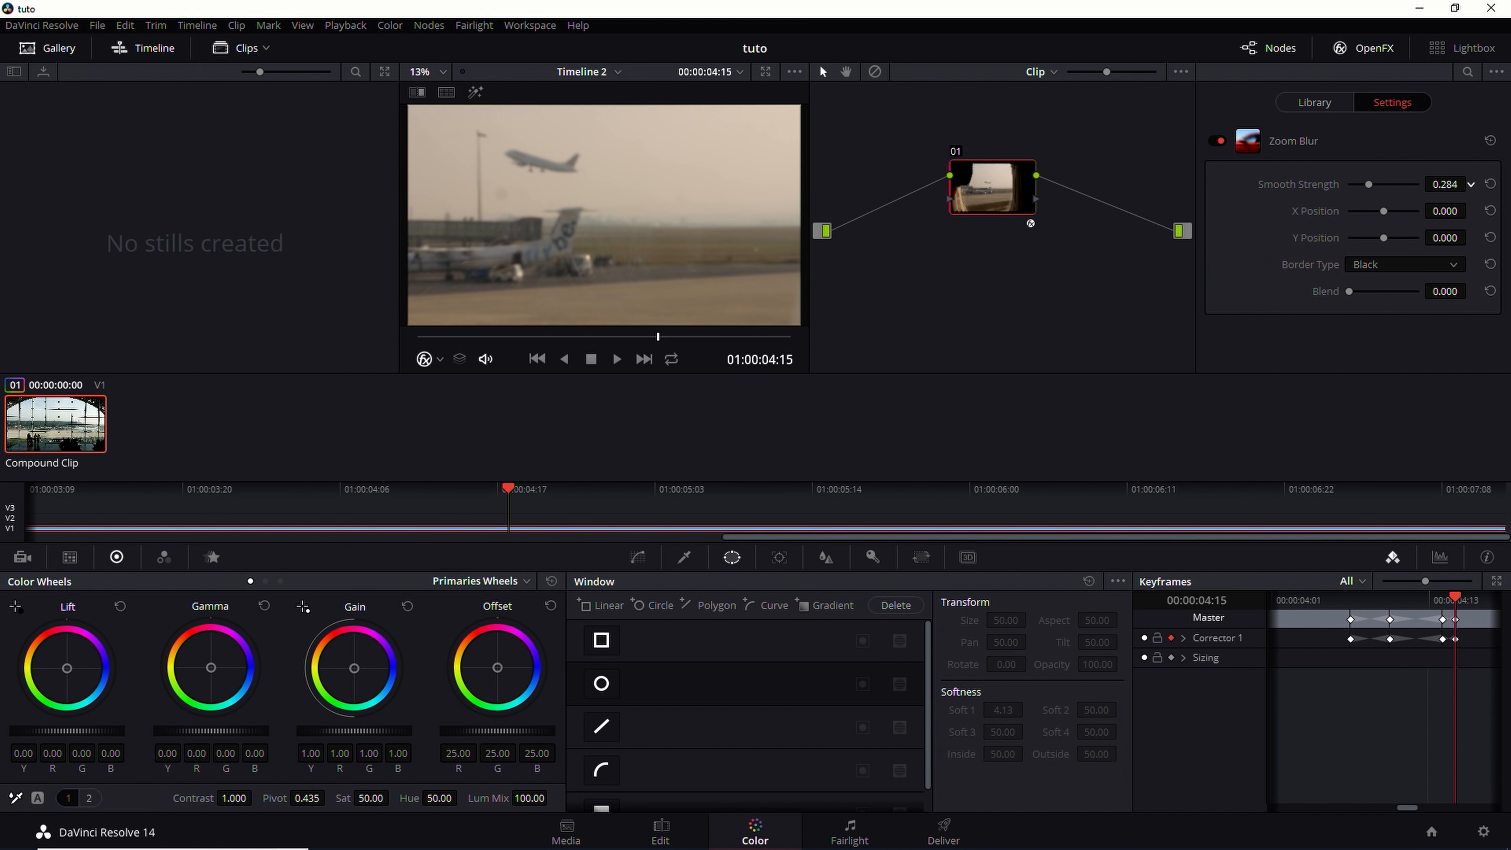
key(Right)
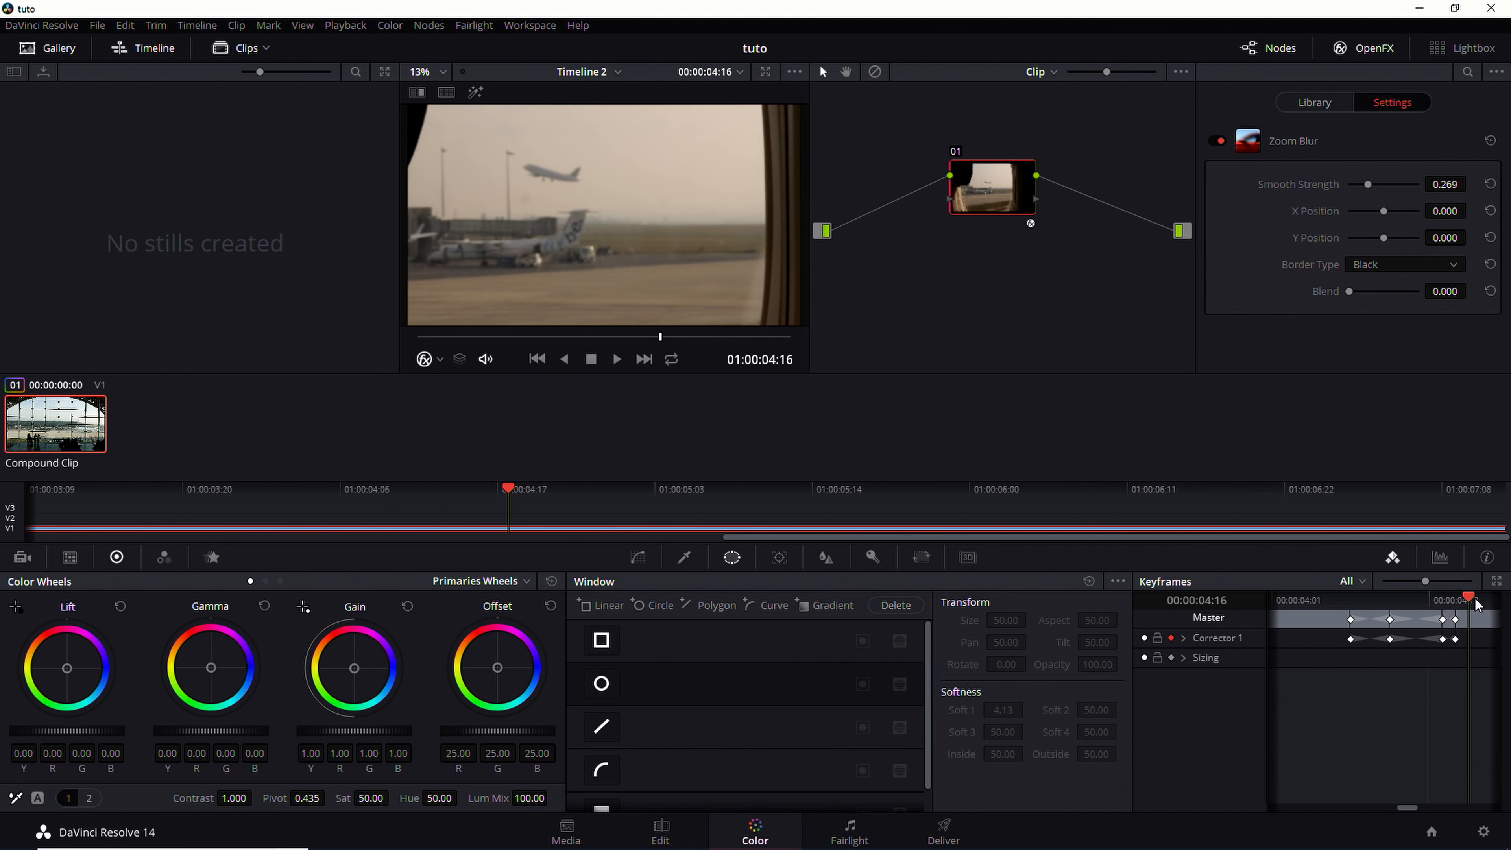
drag(1445, 184, 1408, 184)
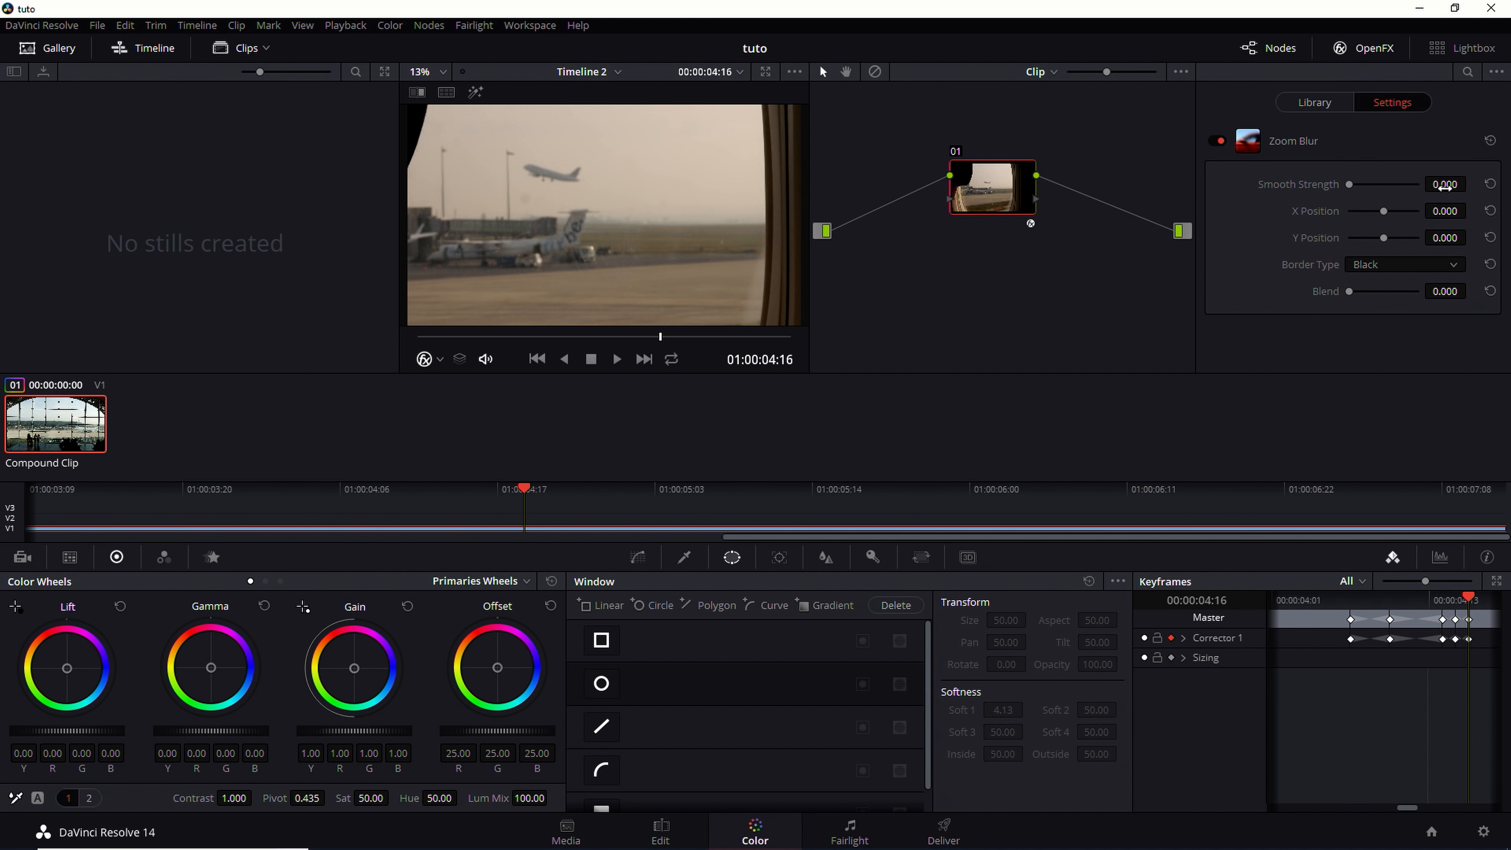
drag(1462, 617, 1336, 609)
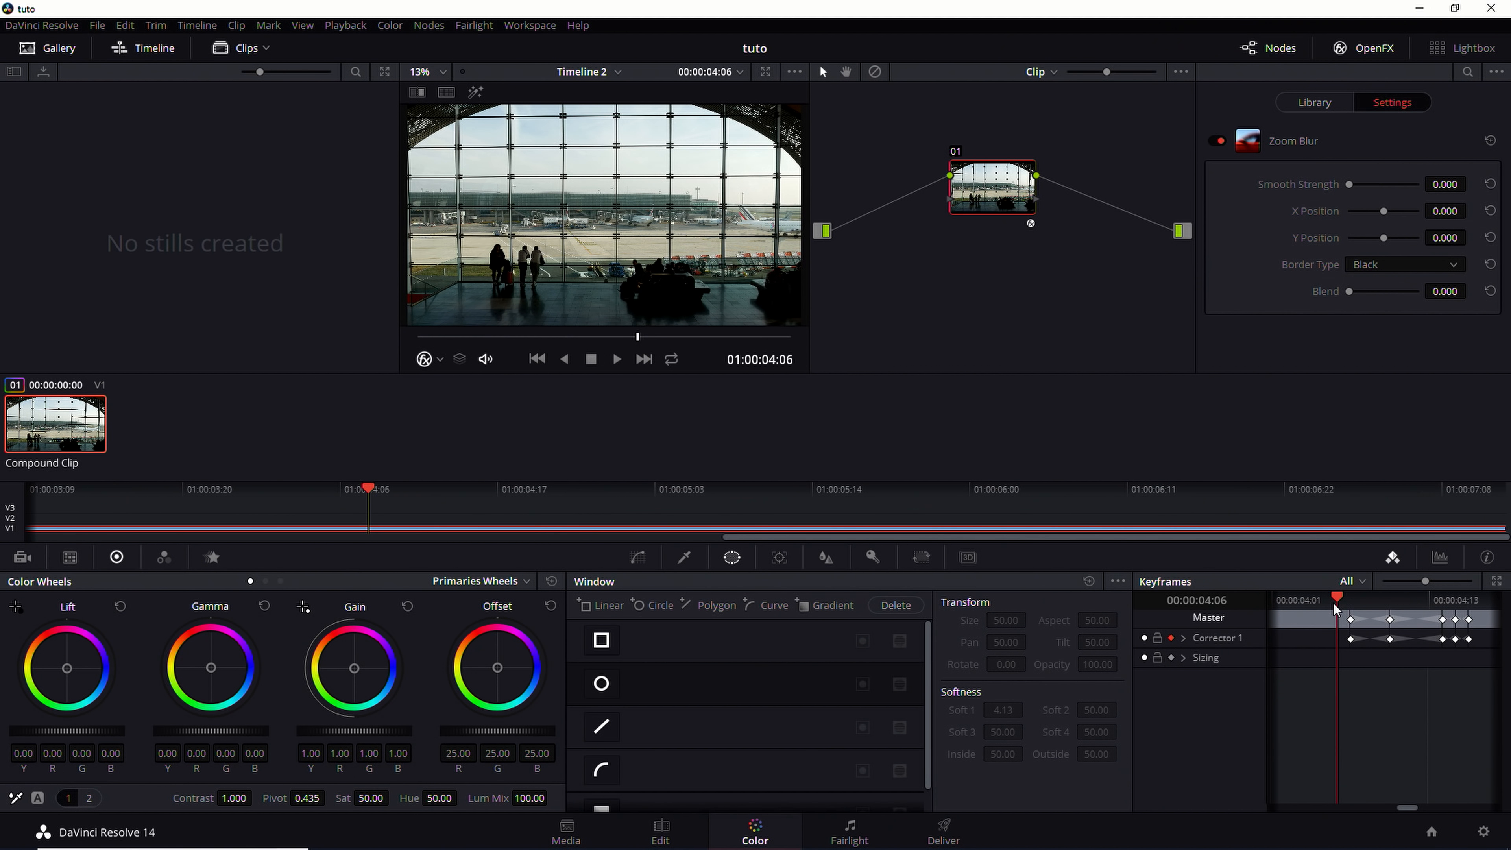
Play the zoom transition full screen to review the Zoom Blur, and return to the normal view
key(ctrl+f)
key(space)
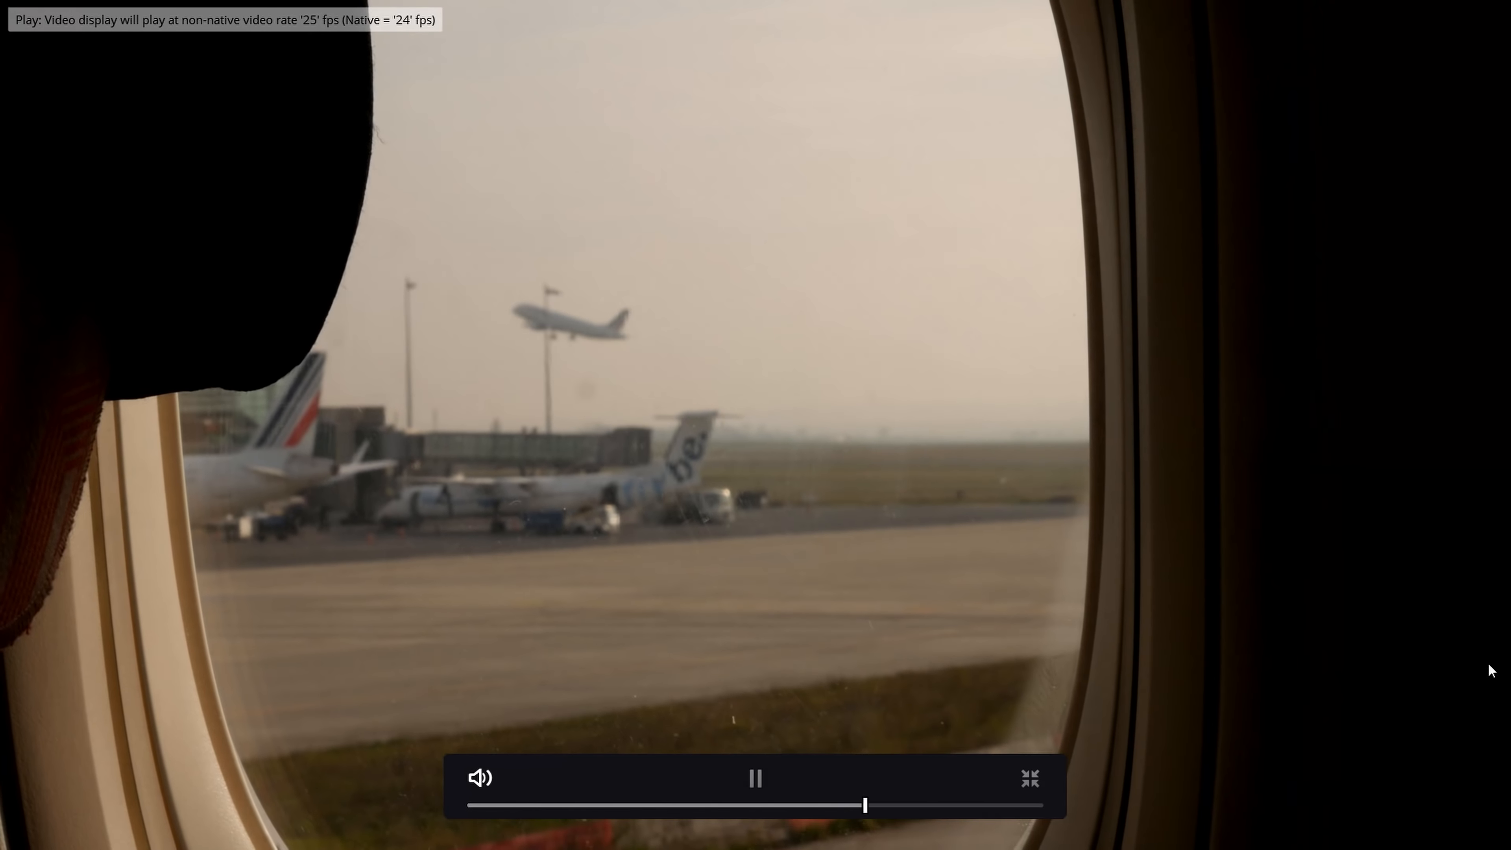
key(space)
key(ctrl+f)
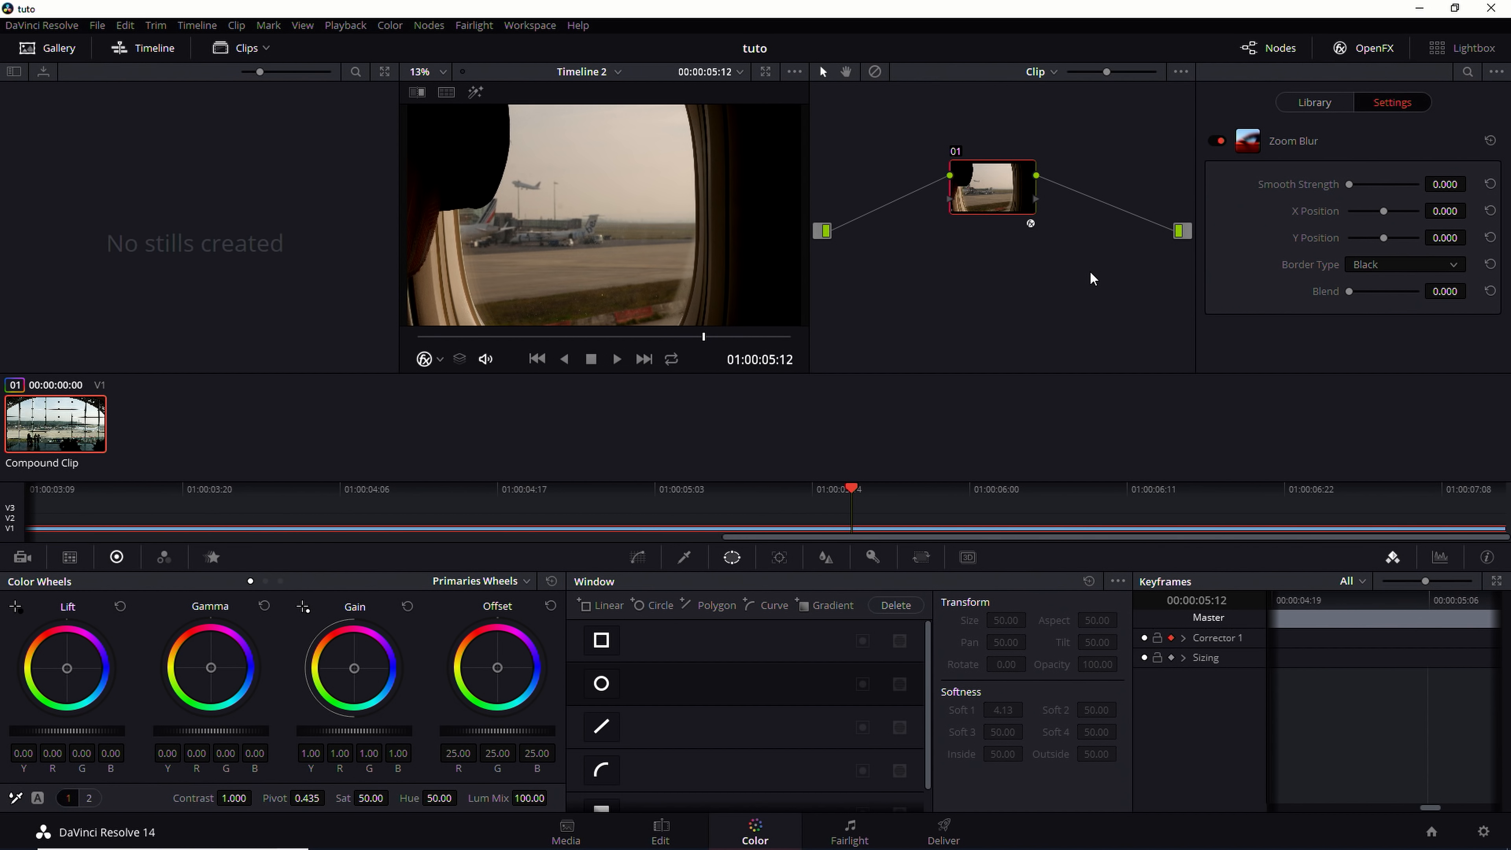
Add a serial node after the Zoom Blur node and apply the Radial Blur effect to it
drag(993, 186, 932, 208)
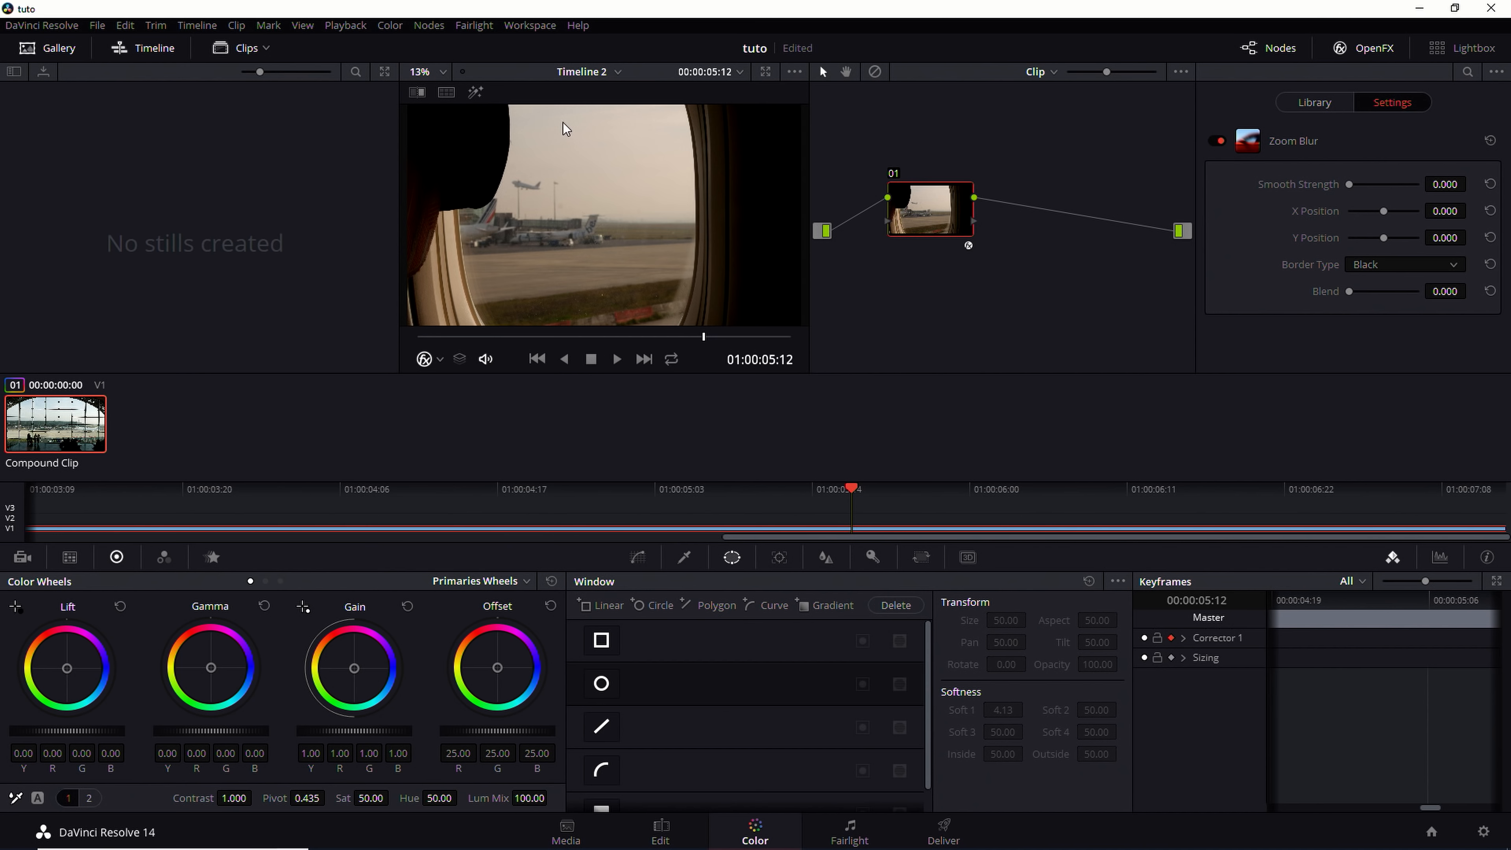
right_click(938, 203)
mouse_move(1068, 260)
click(1112, 253)
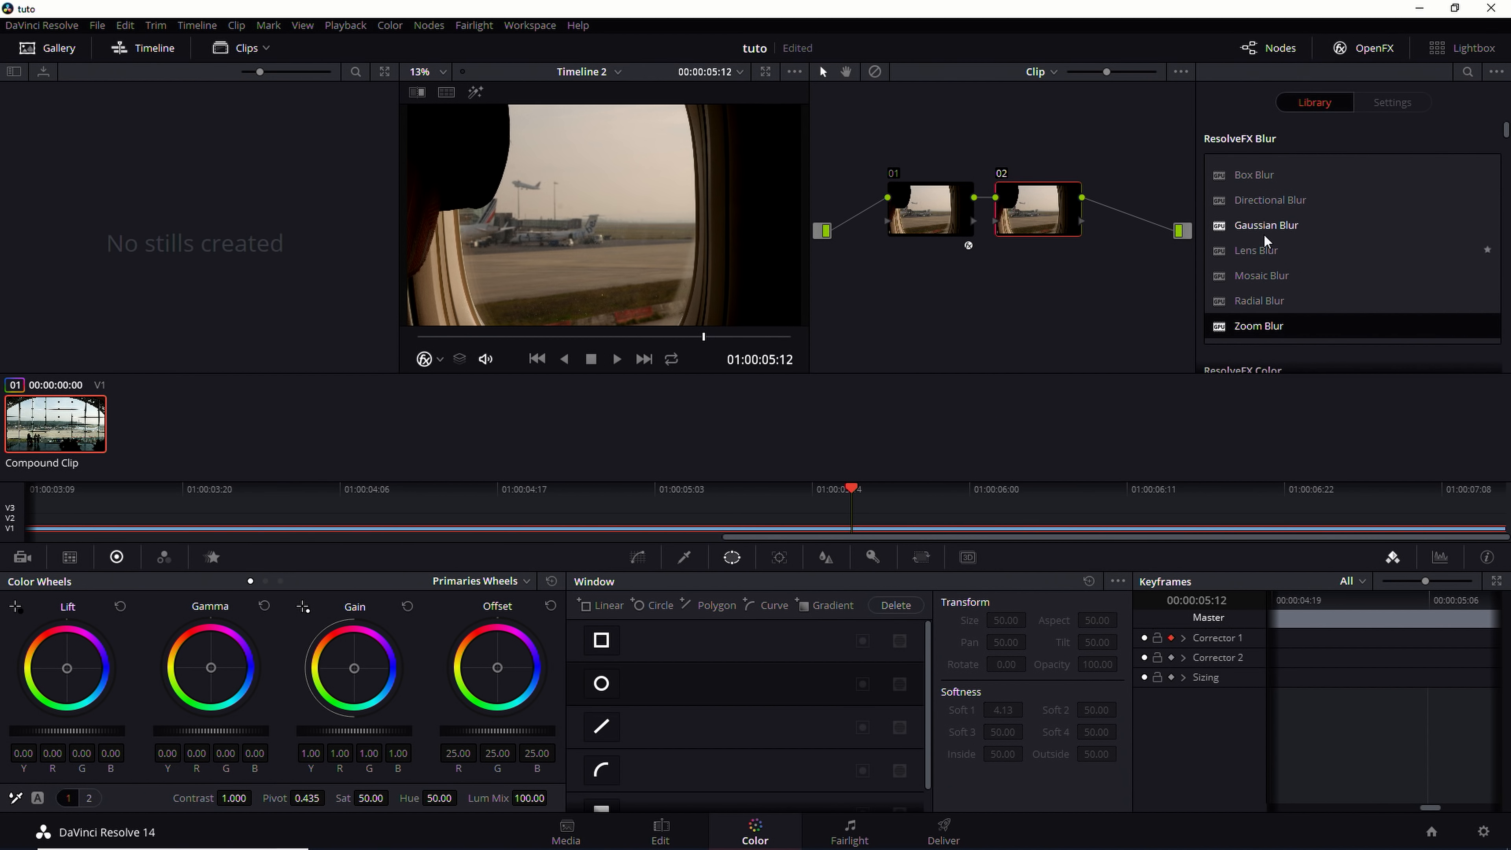
drag(1273, 311, 1052, 226)
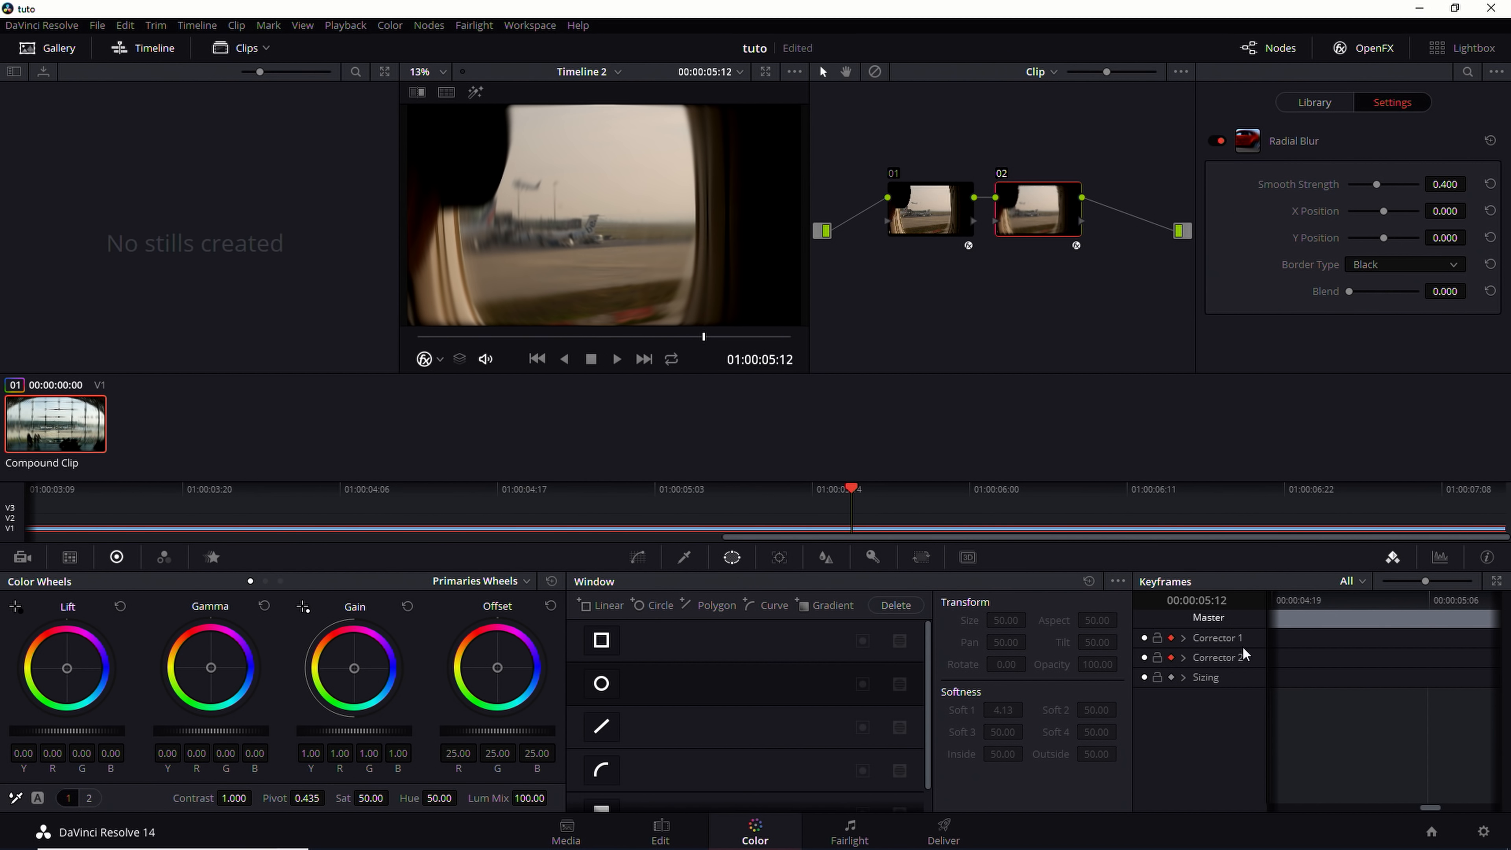
Keyframe the Radial Blur's Smooth Strength at 0 on 01:00:04:07 and at 0.213 on 01:00:04:10
drag(1431, 808, 1411, 819)
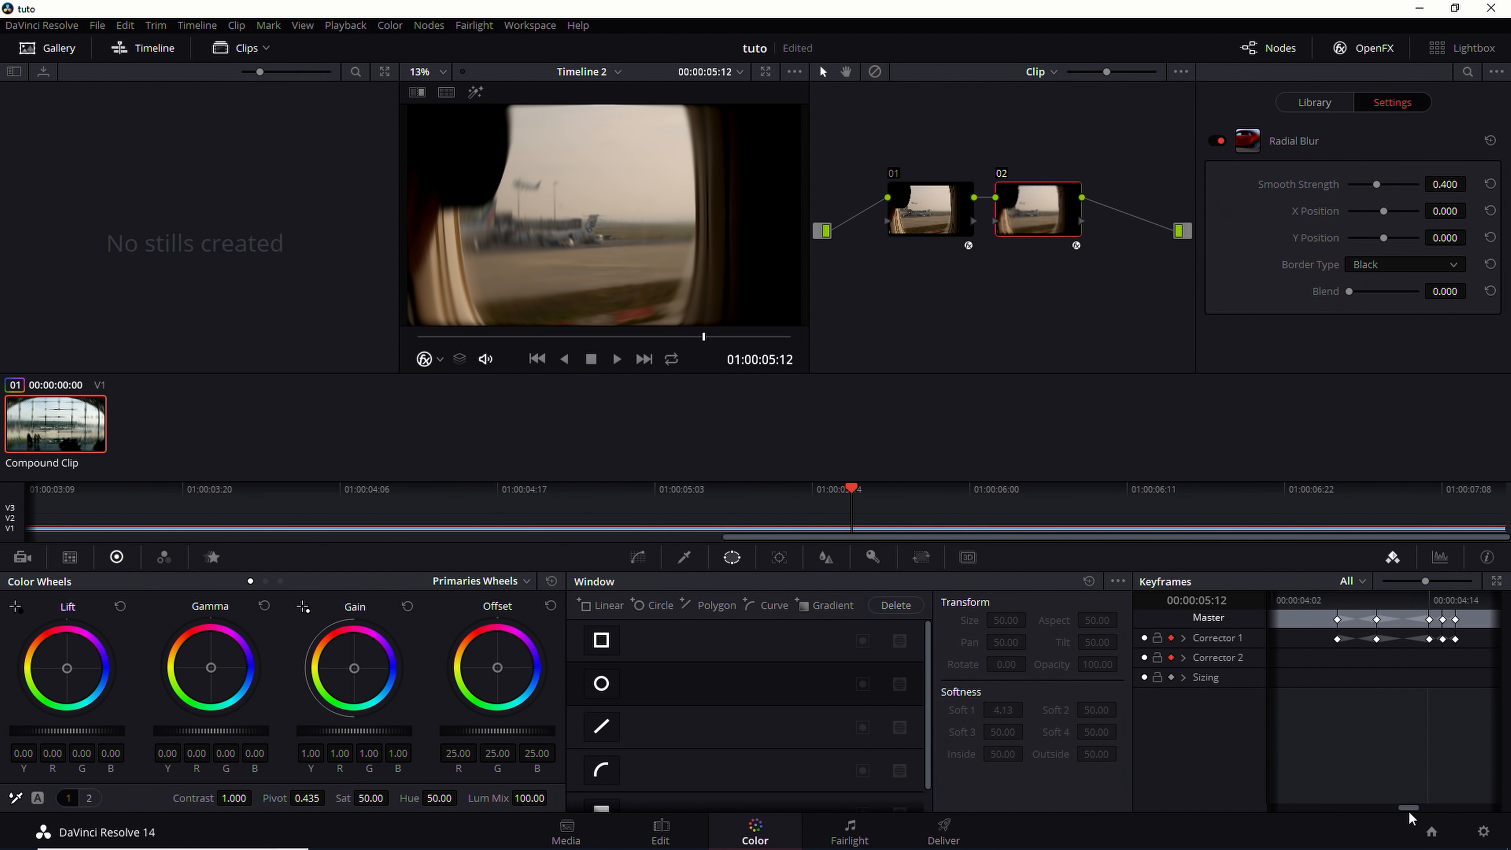
click(1339, 600)
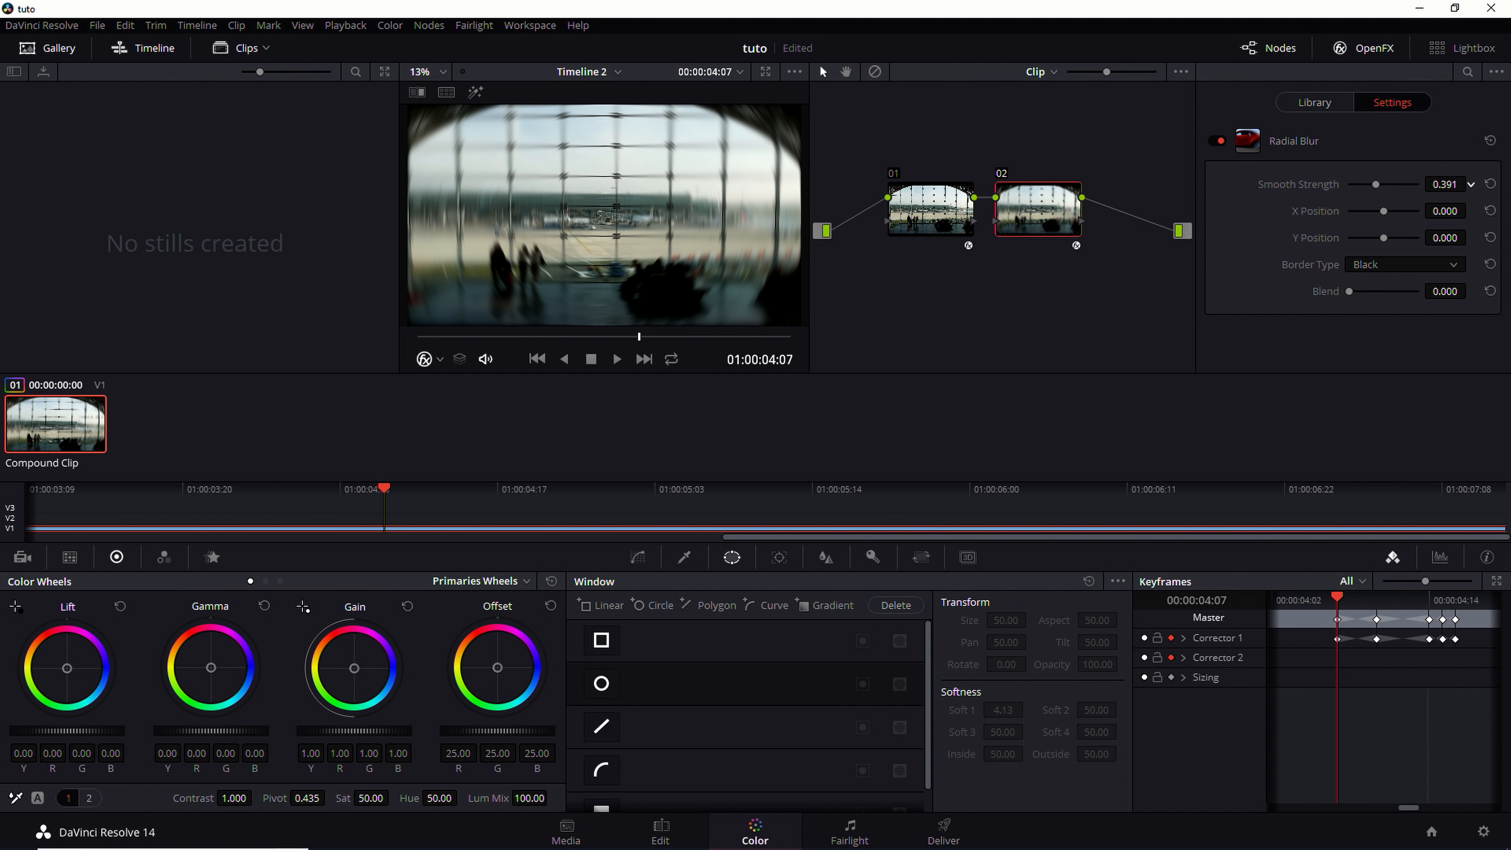
drag(1445, 184, 1416, 184)
drag(1340, 600, 1377, 600)
mouse_move(1349, 184)
mouse_down()
mouse_move(1419, 185)
mouse_move(1362, 184)
mouse_up()
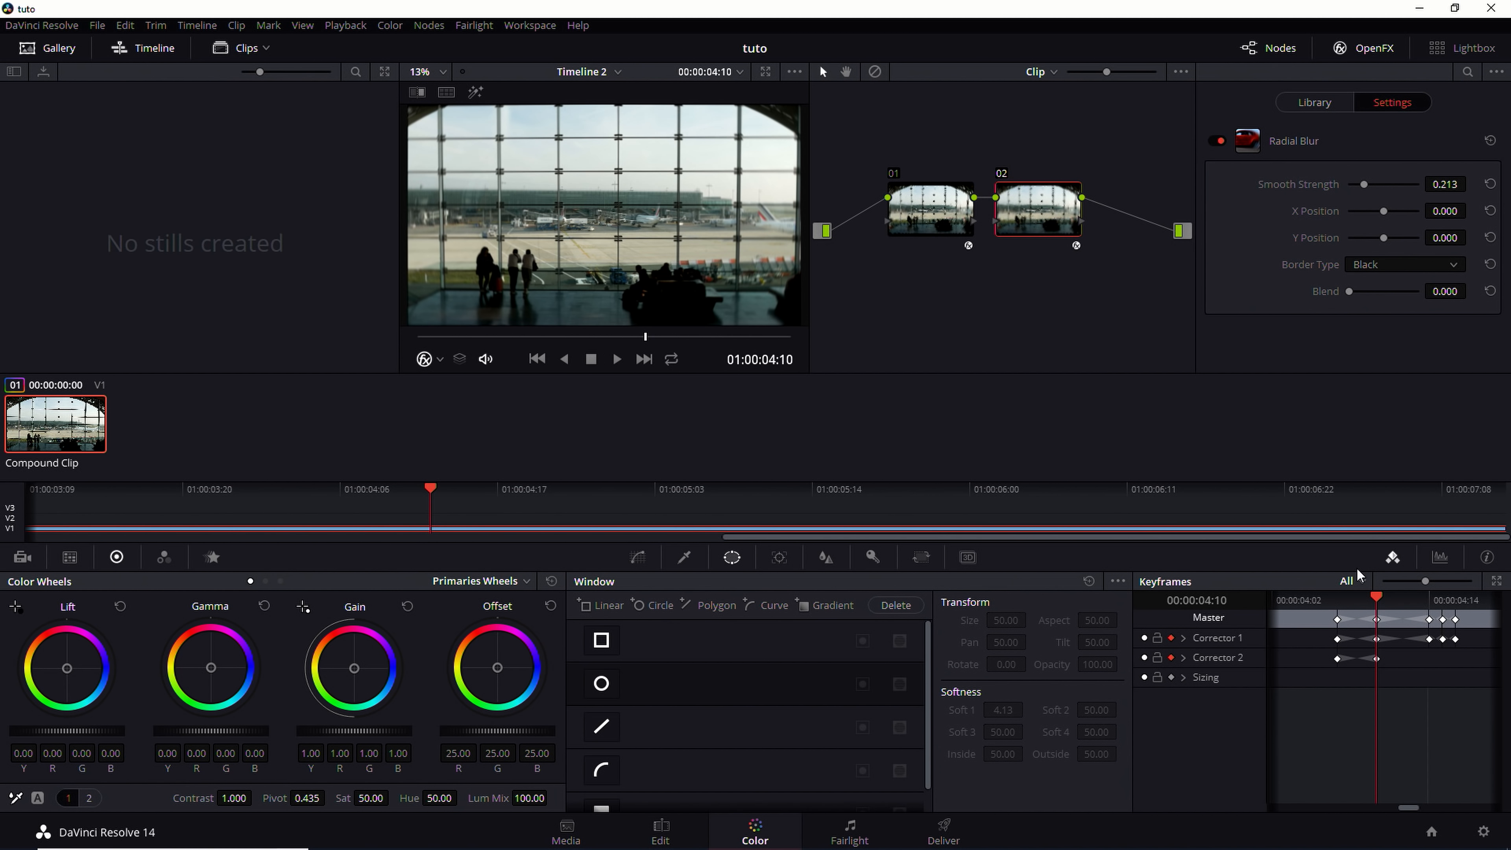
Keyframe the Radial Blur's Smooth Strength at 0.359 on 01:00:04:14 and at 0 on 01:00:04:15
drag(1377, 597, 1429, 597)
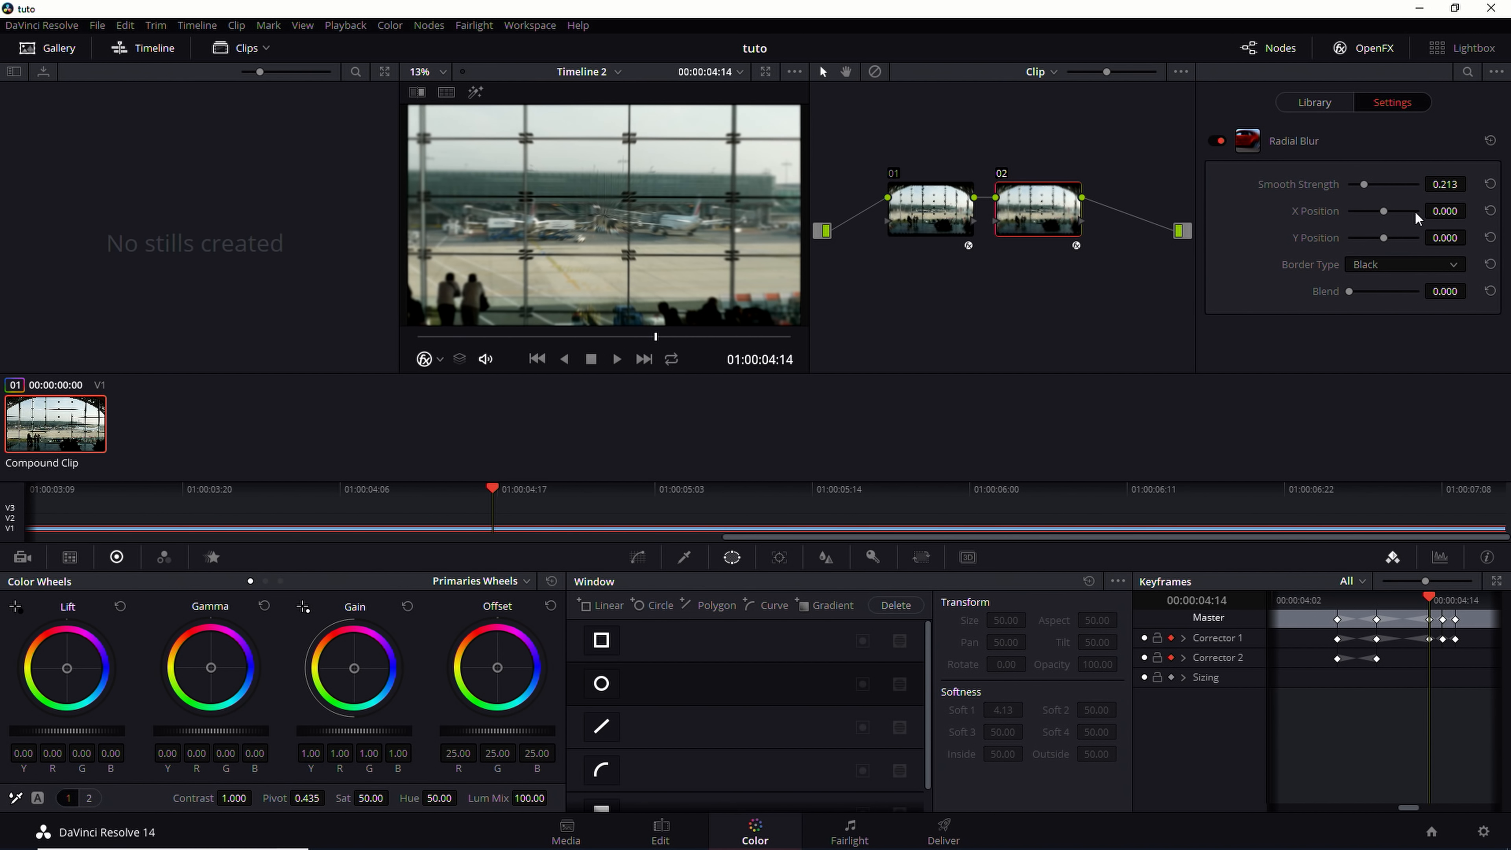
drag(1446, 183, 1472, 184)
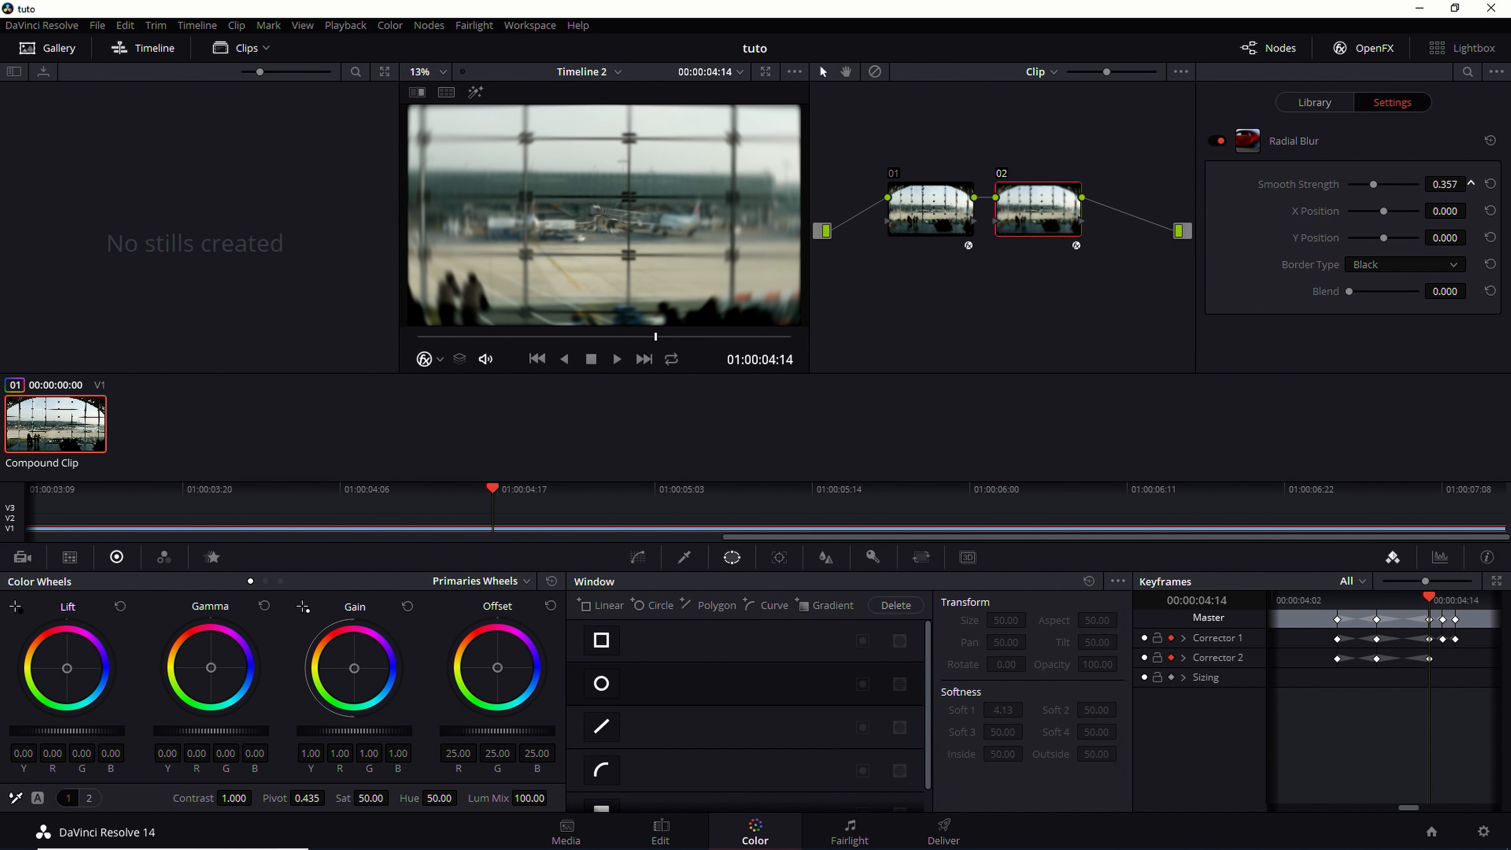
drag(1430, 597, 1443, 597)
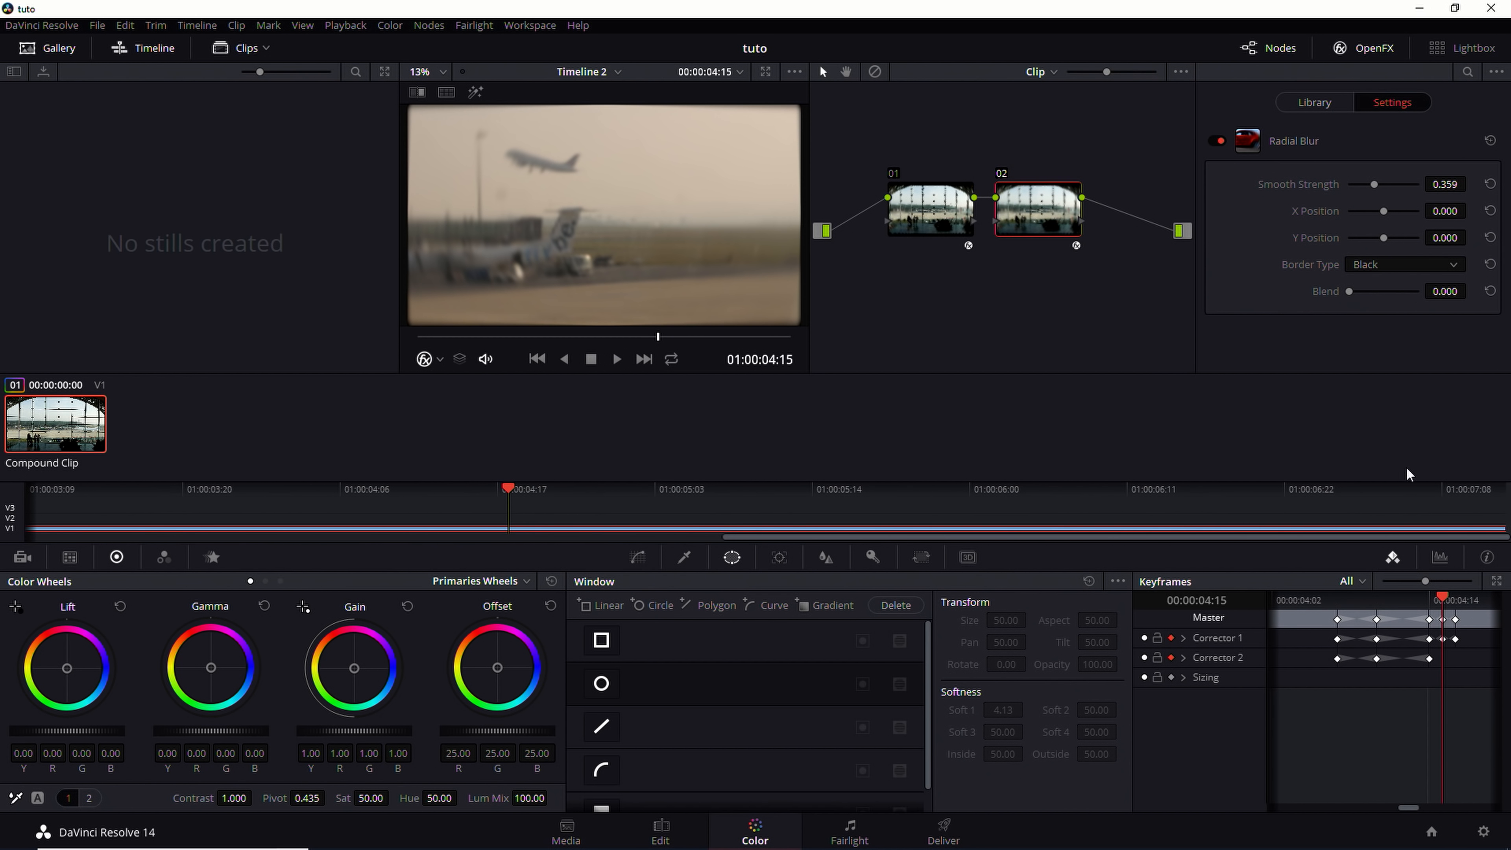
drag(1446, 184, 1399, 184)
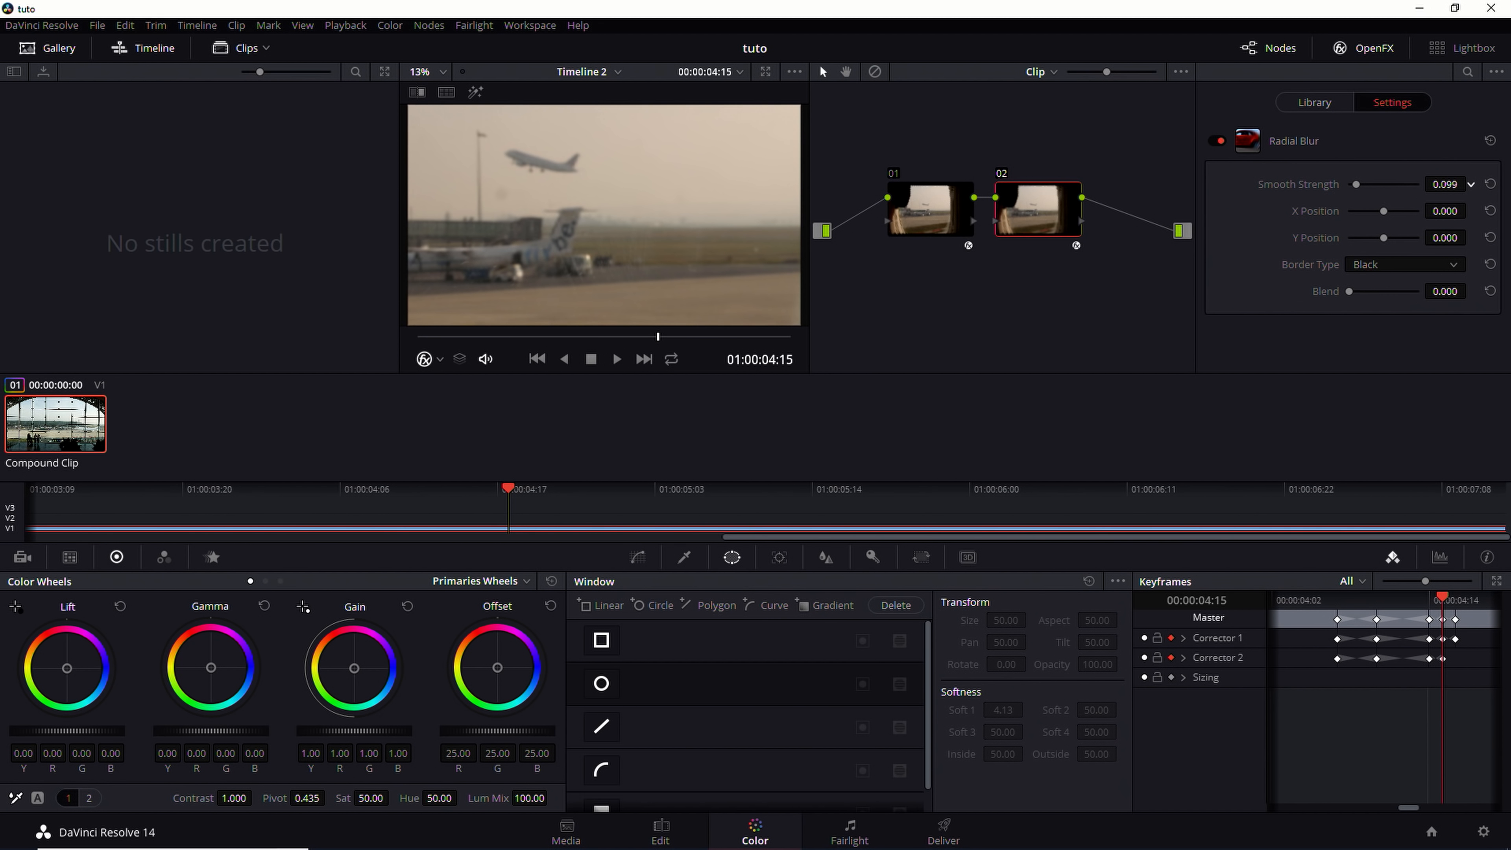
key(Right)
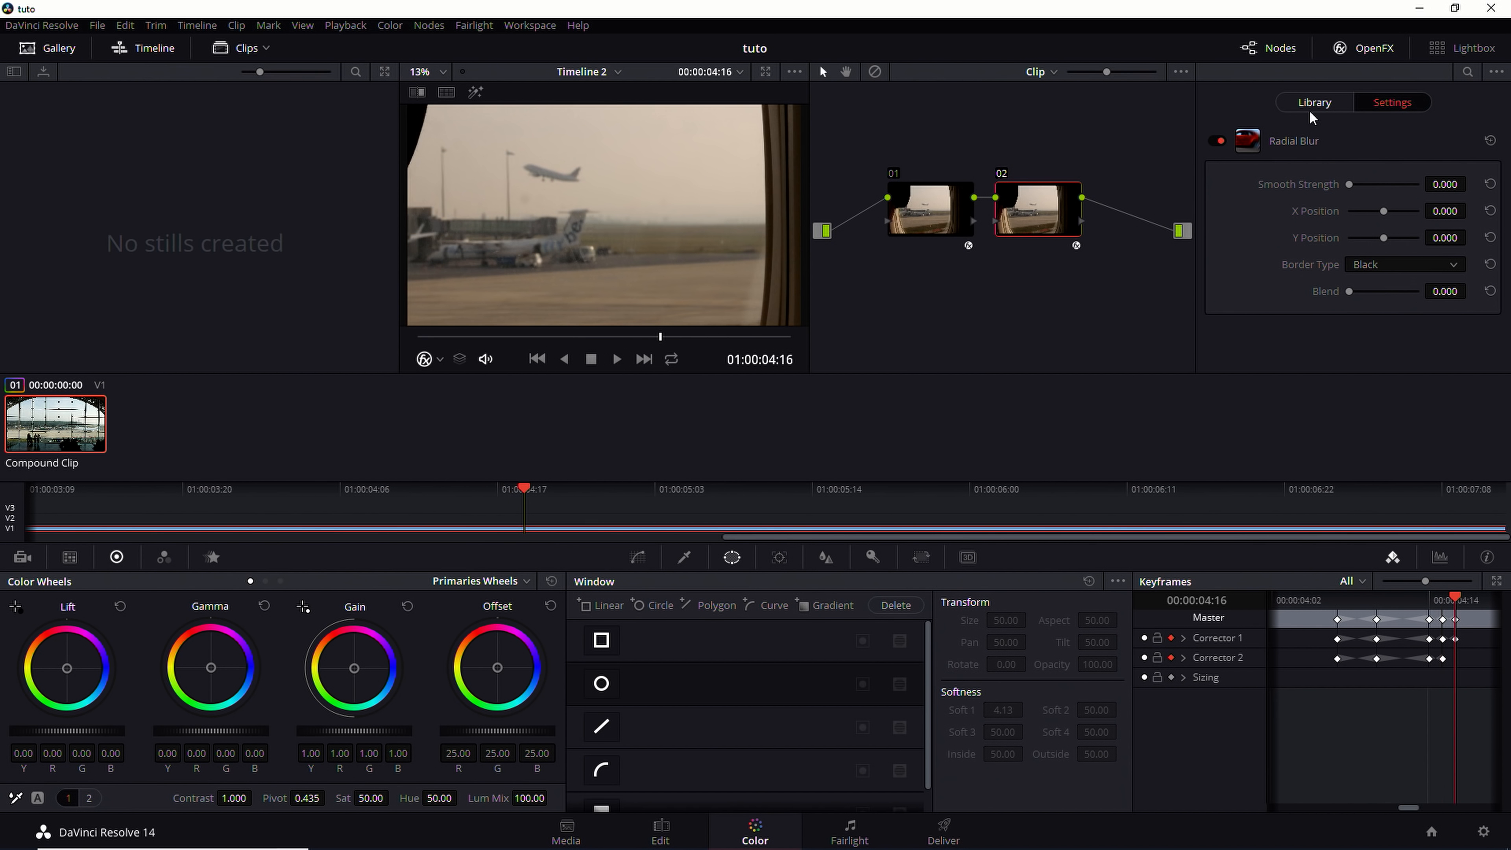
click(1322, 103)
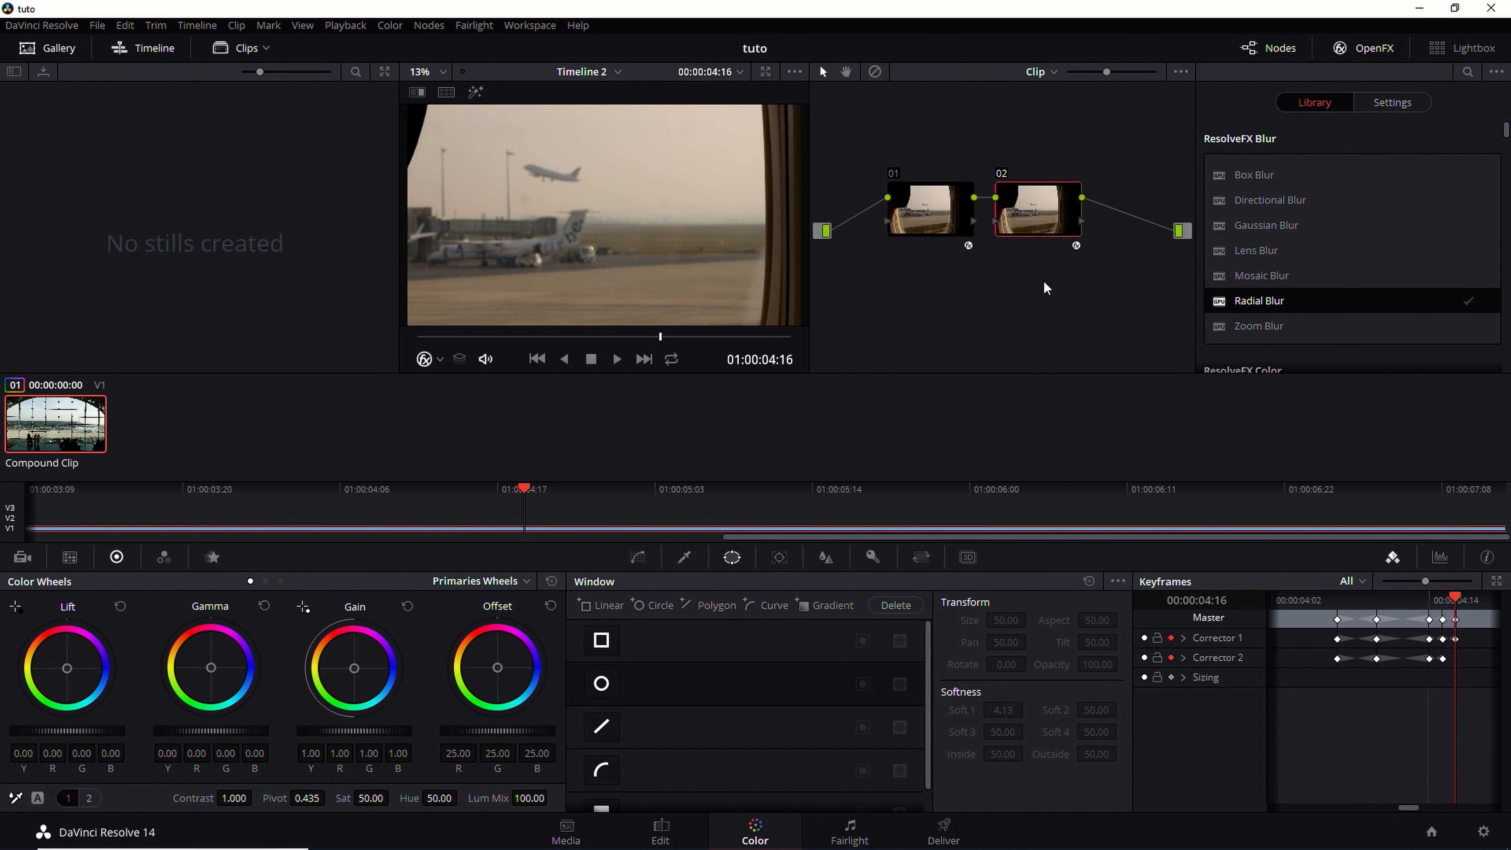
scroll(1285, 213, down, 4)
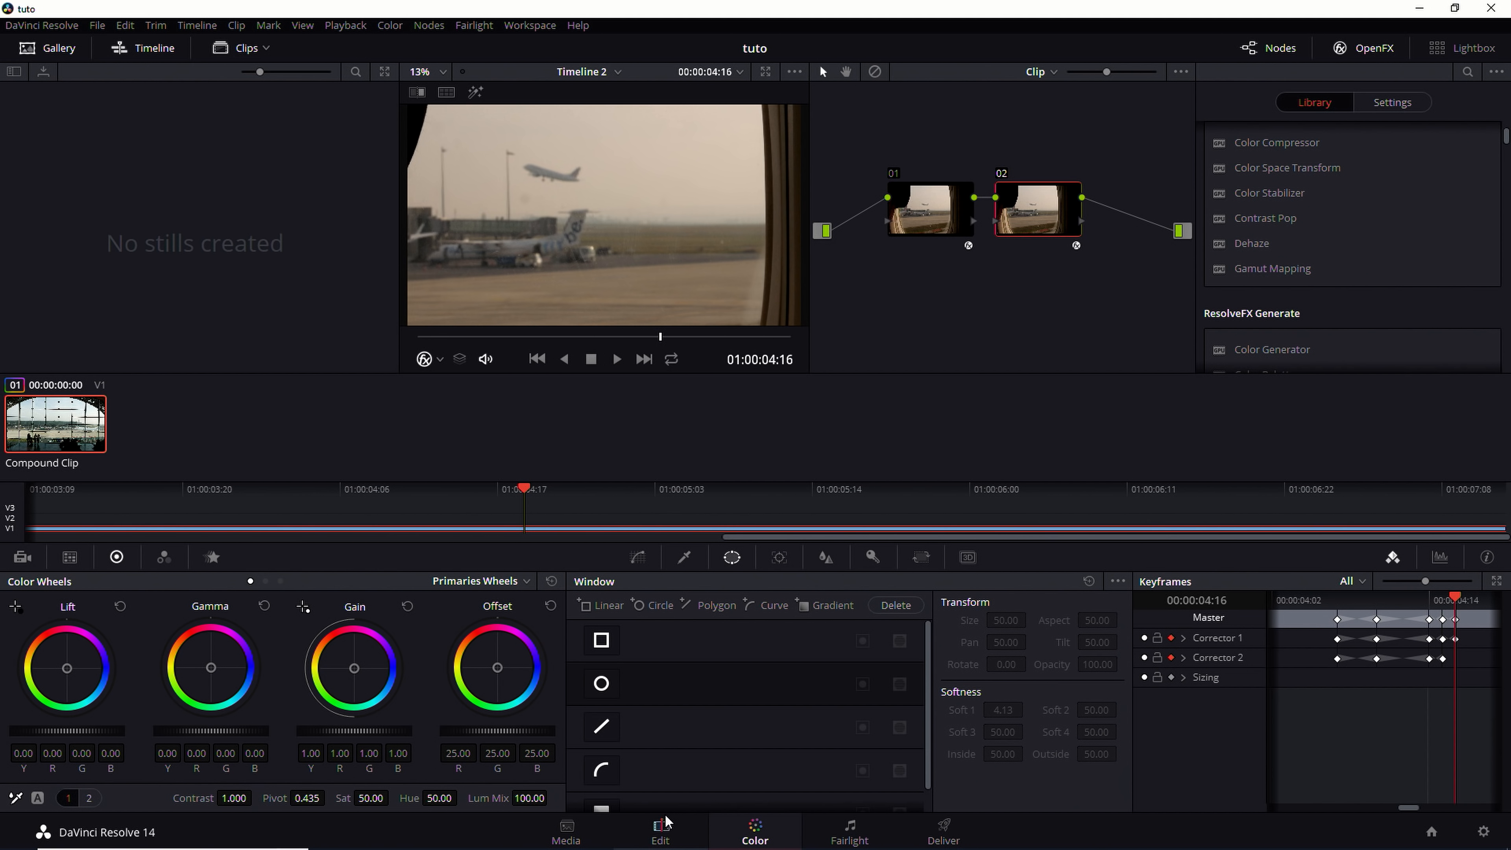
Switch to the Edit page and unmute the Audio 1 track holding the swoosh sound
click(662, 831)
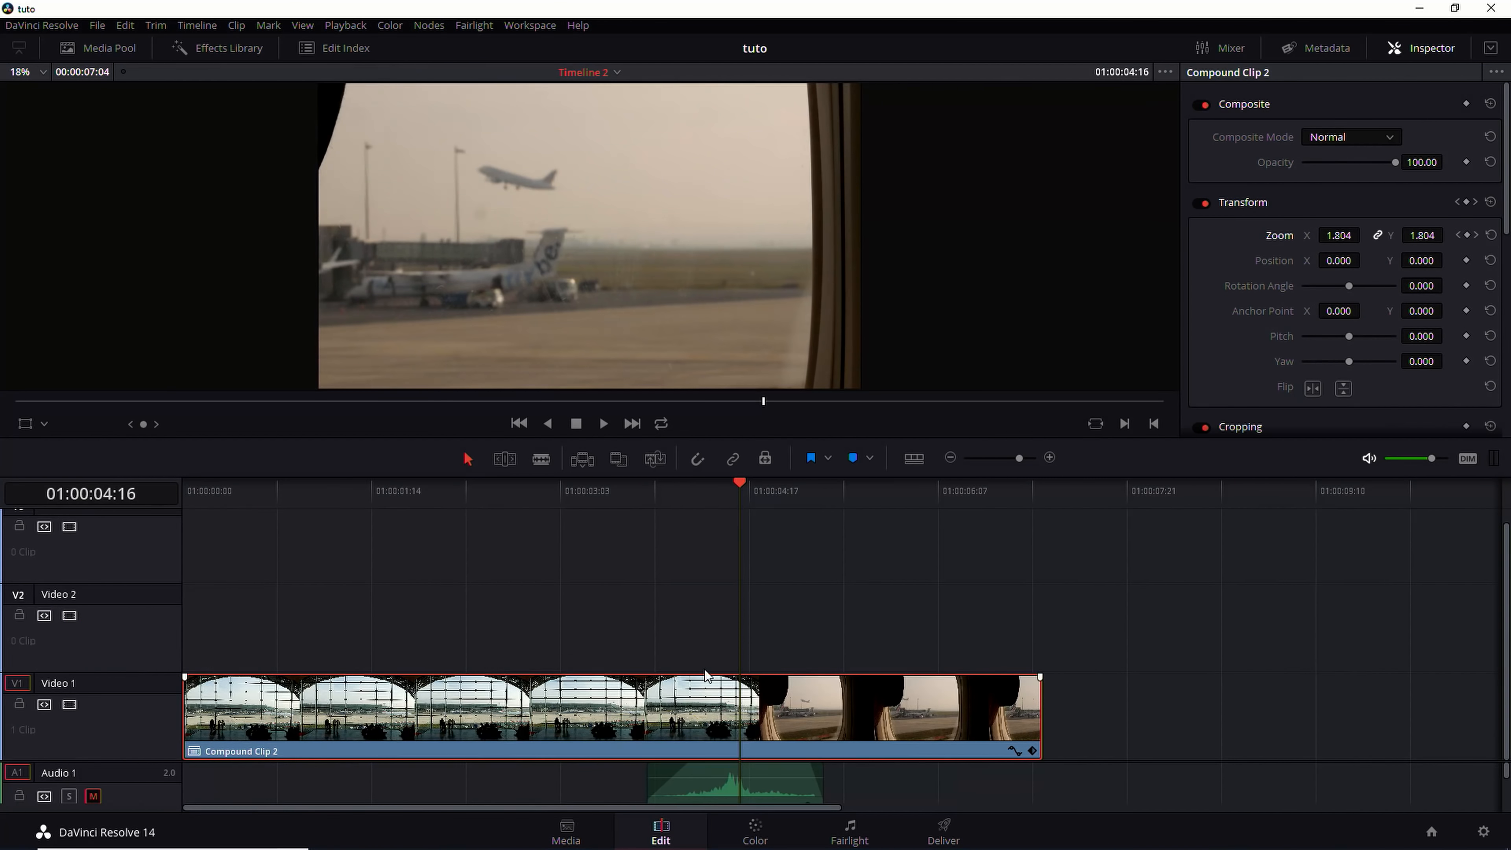
click(92, 797)
scroll(532, 770, down, 2)
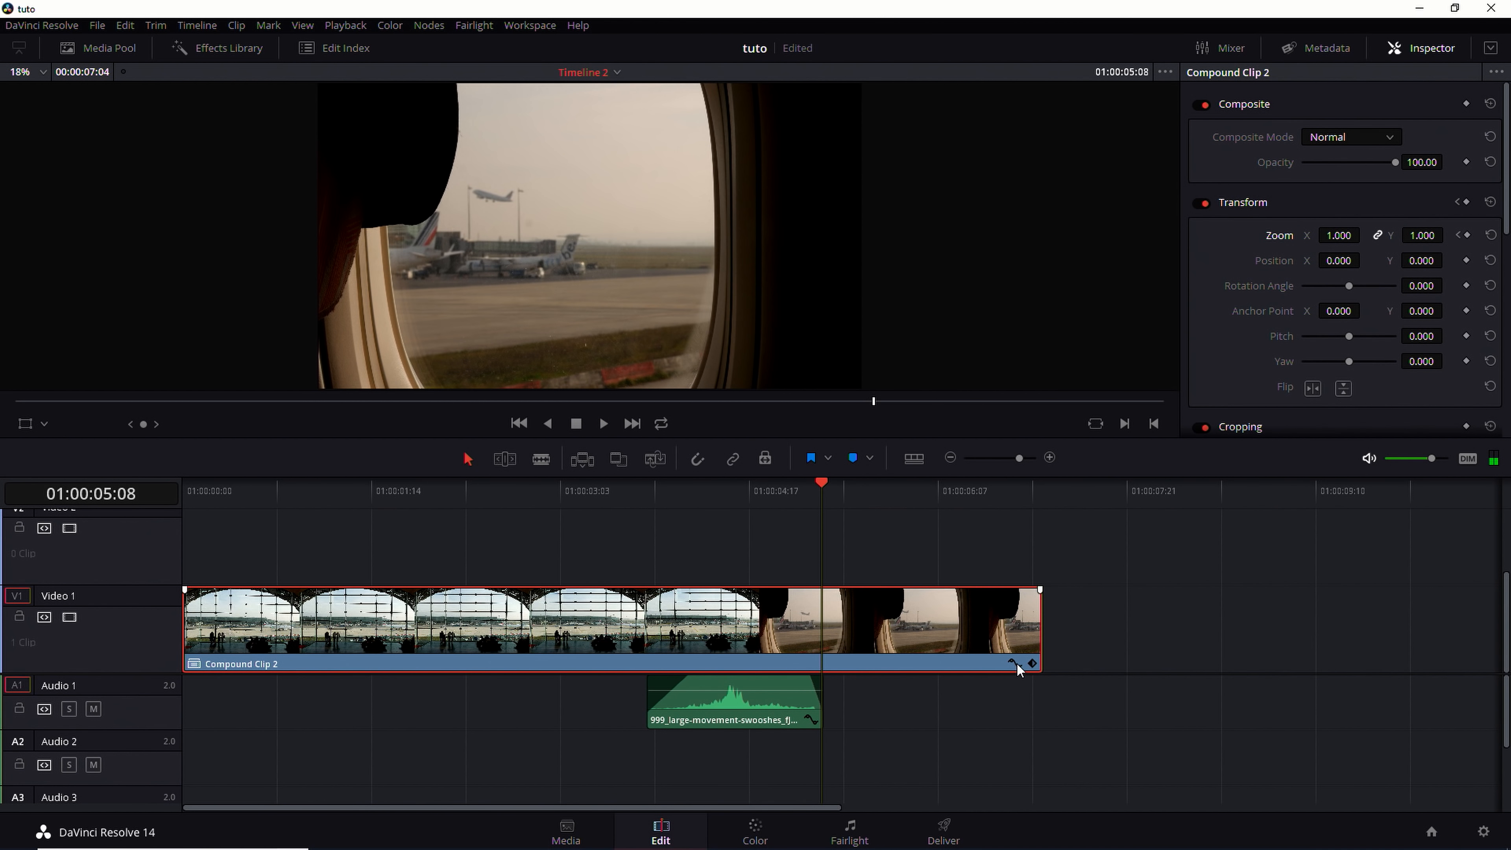
Show the compound clip's Zoom X curve and play the transition to check the zoom against the swoosh sound
click(1015, 664)
click(698, 719)
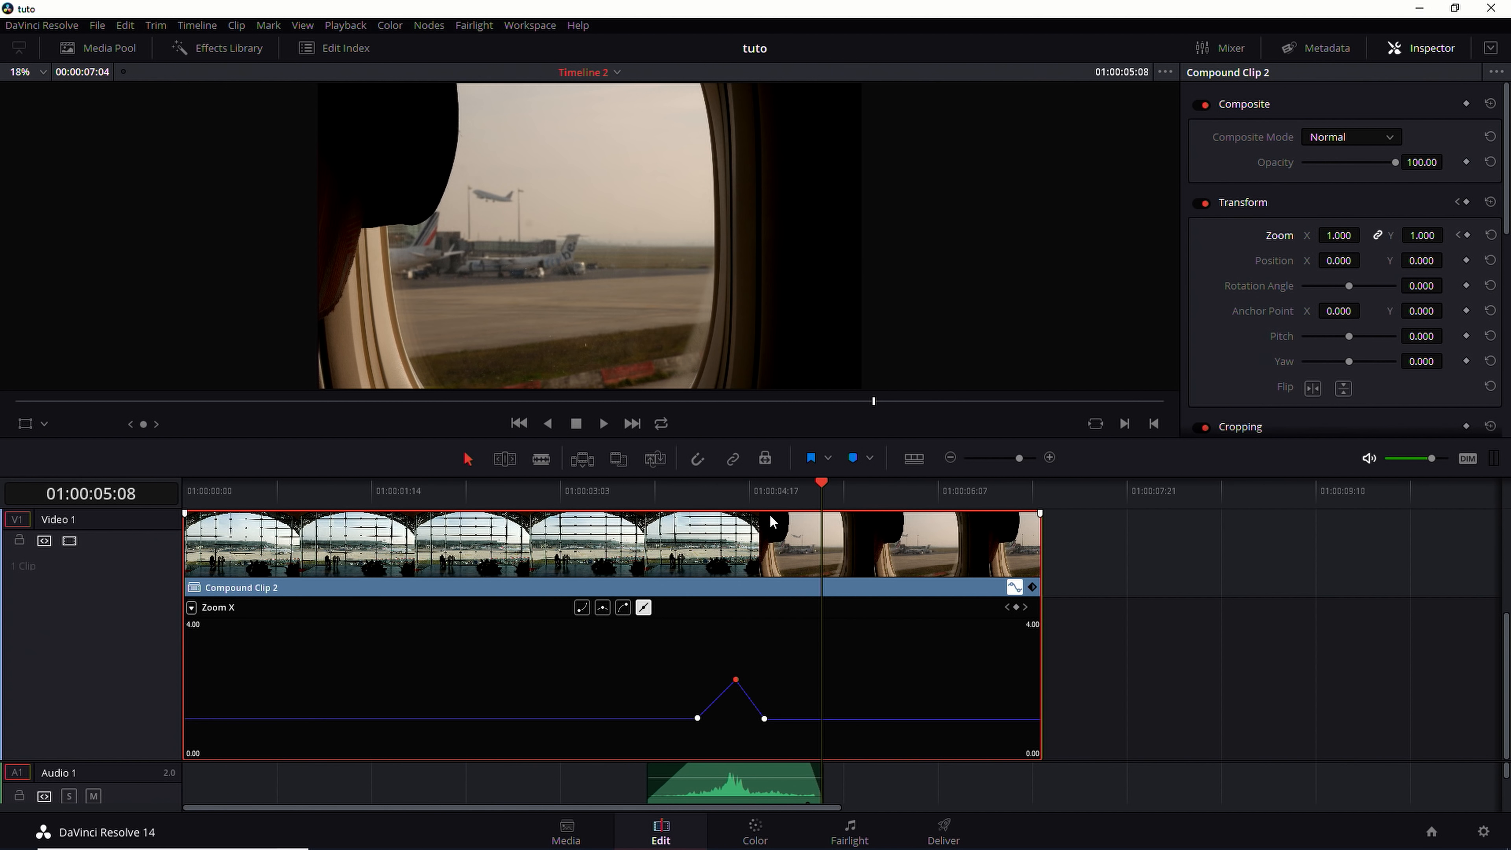
drag(769, 499, 687, 514)
click(669, 524)
key(space)
key(space)
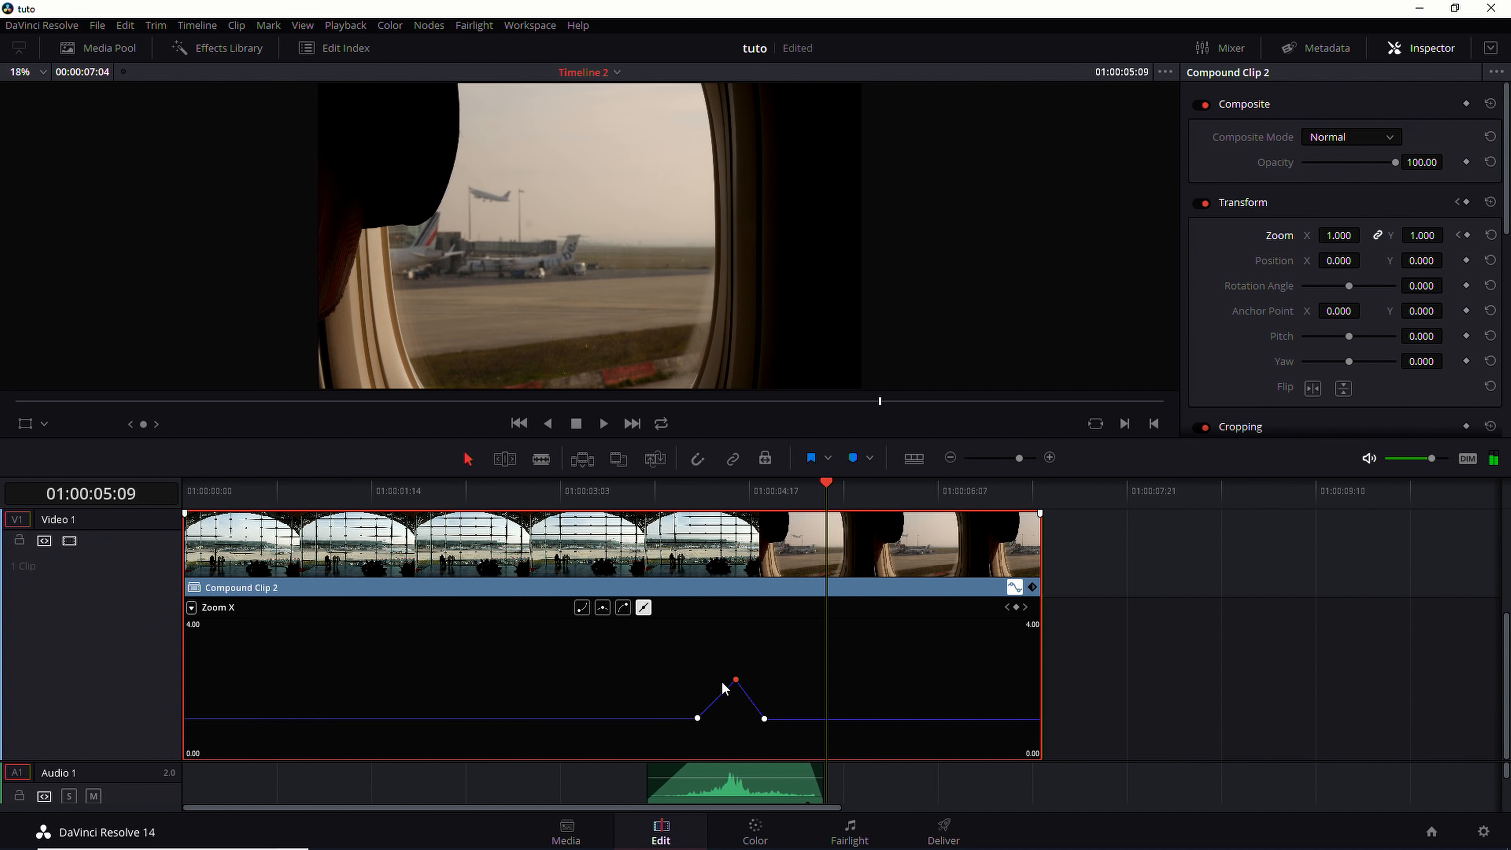
mouse_move(698, 719)
drag(751, 501, 668, 516)
key(space)
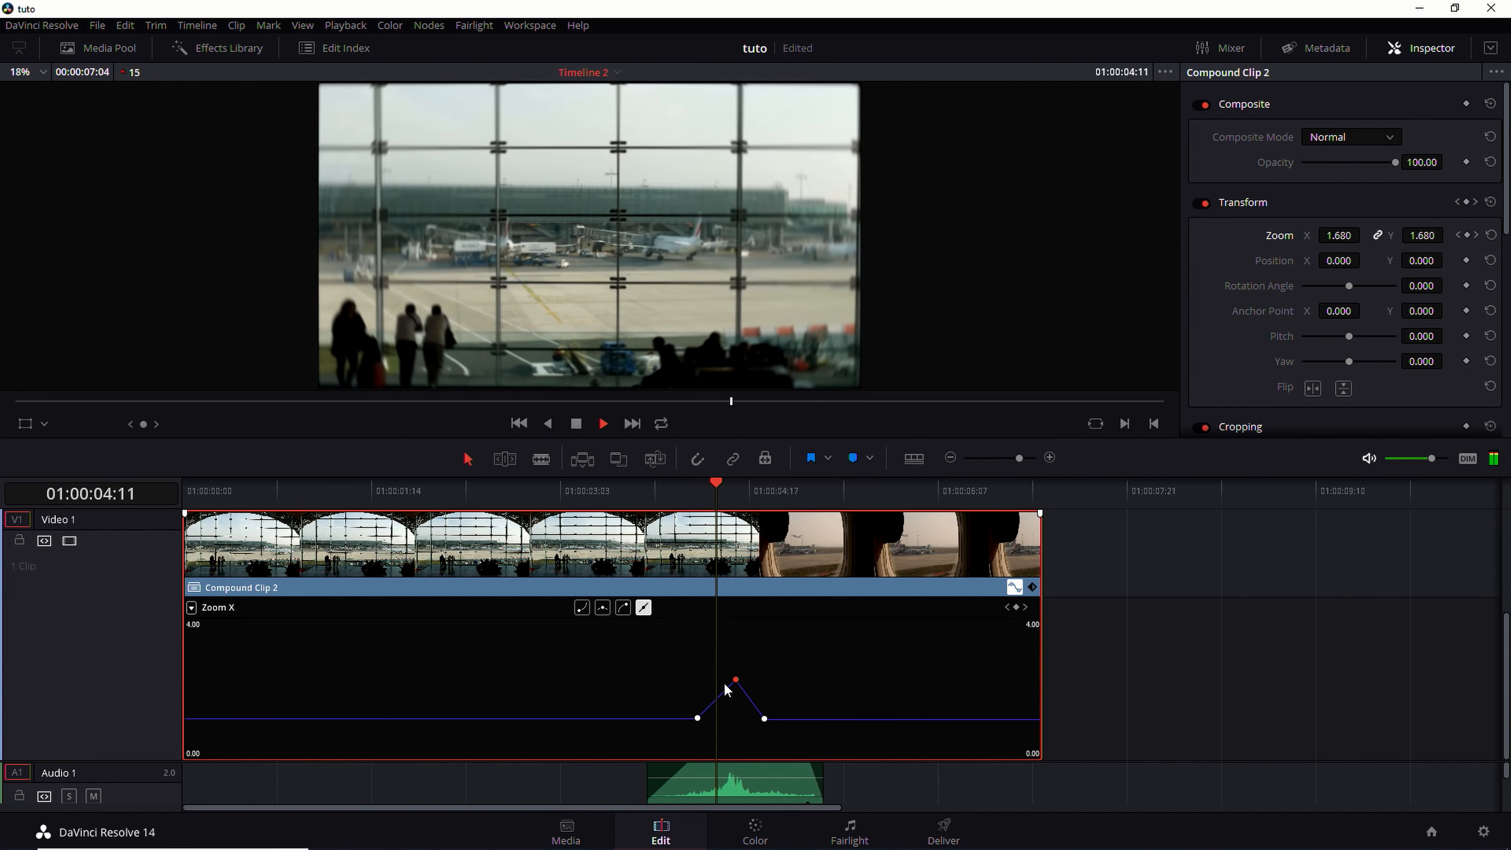
key(space)
Shift the first Zoom X keyframe about two frames closer to the peak keyframe and play the transition again
mouse_move(698, 716)
drag(698, 717, 709, 716)
drag(719, 480, 648, 485)
key(space)
key(space)
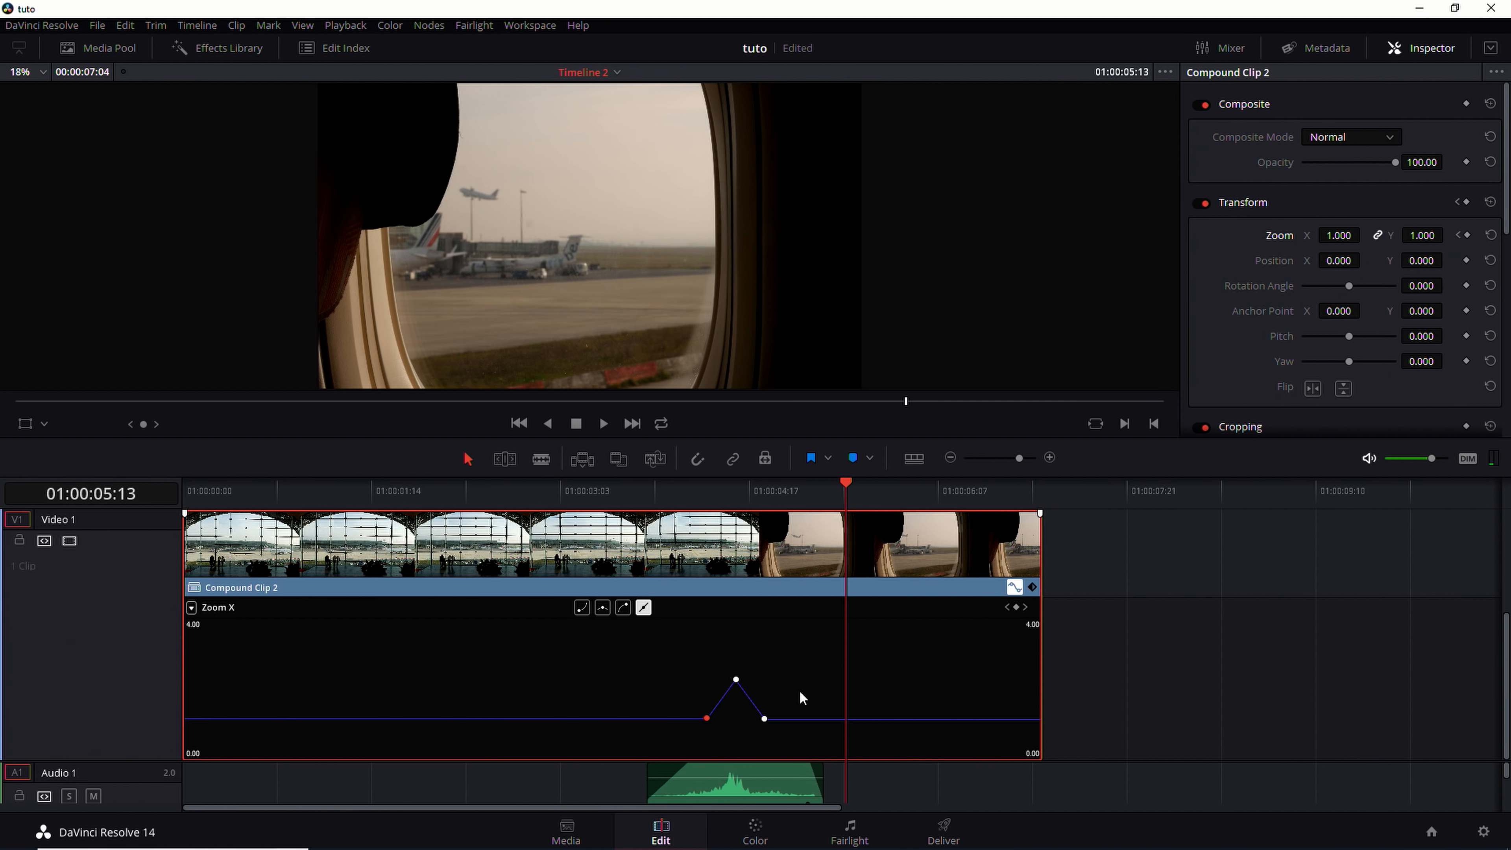
drag(675, 657, 769, 724)
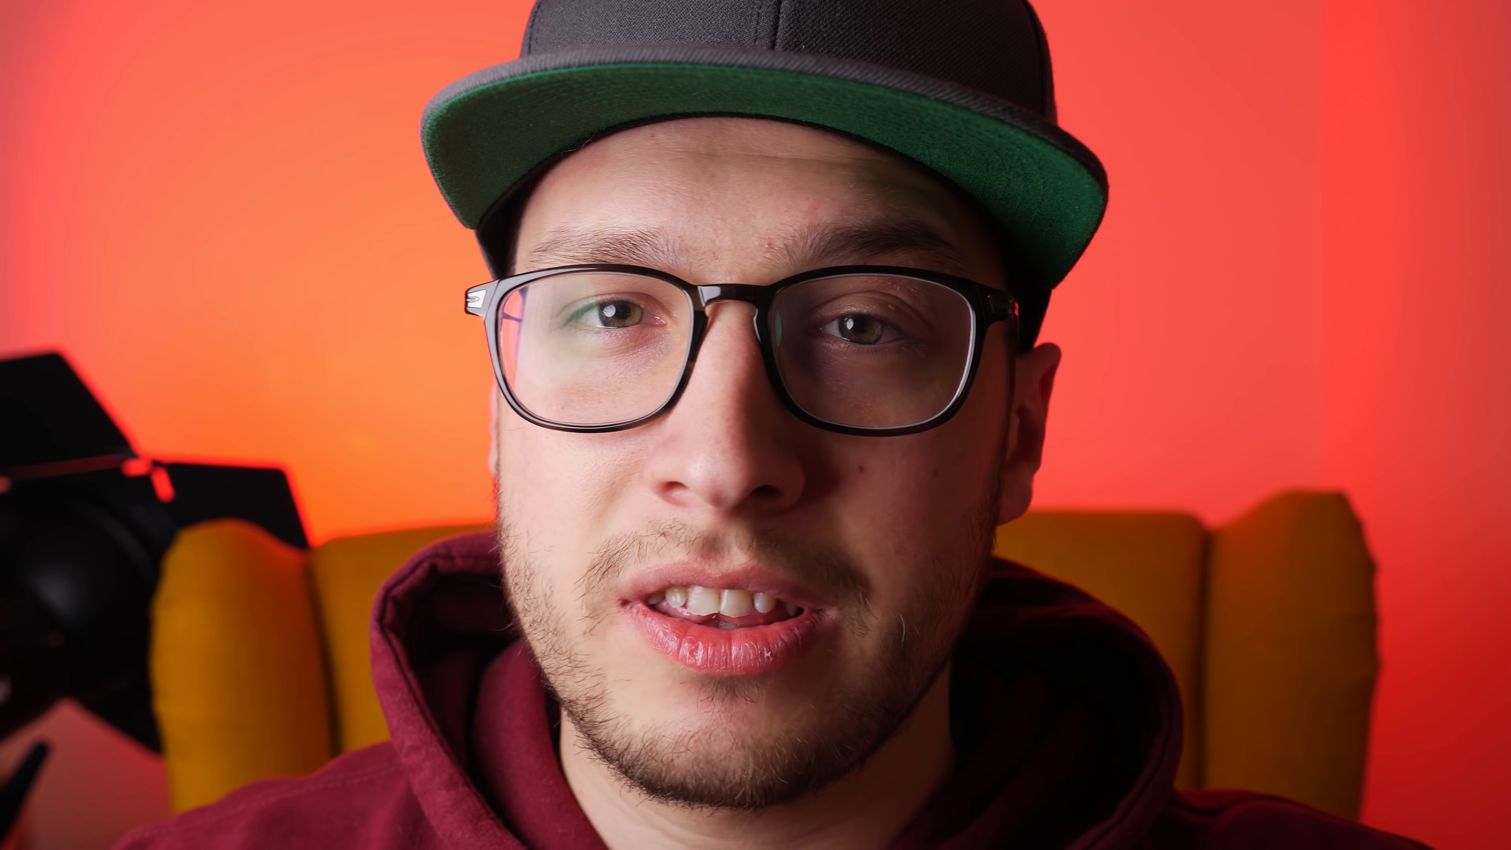